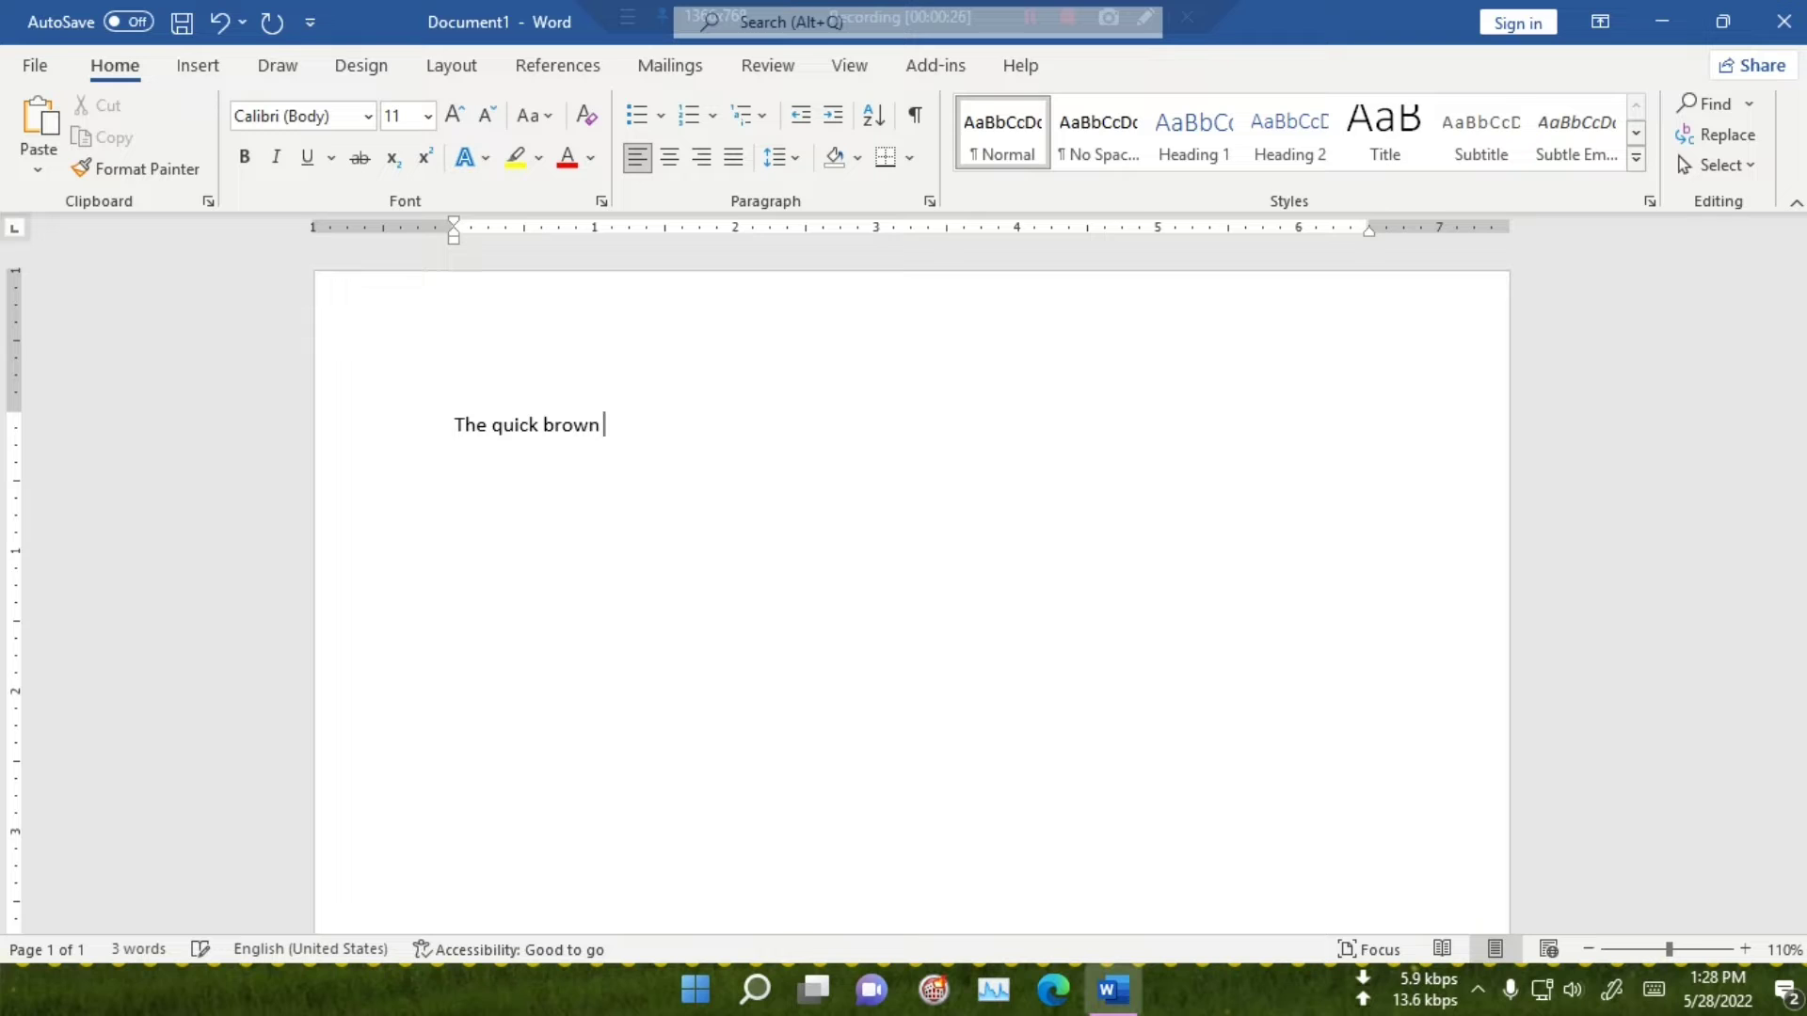
Complete the sentence "The quick brown fox jumps over the lazy dog" and paste a copy of it on the line below
type("x jumps over the")
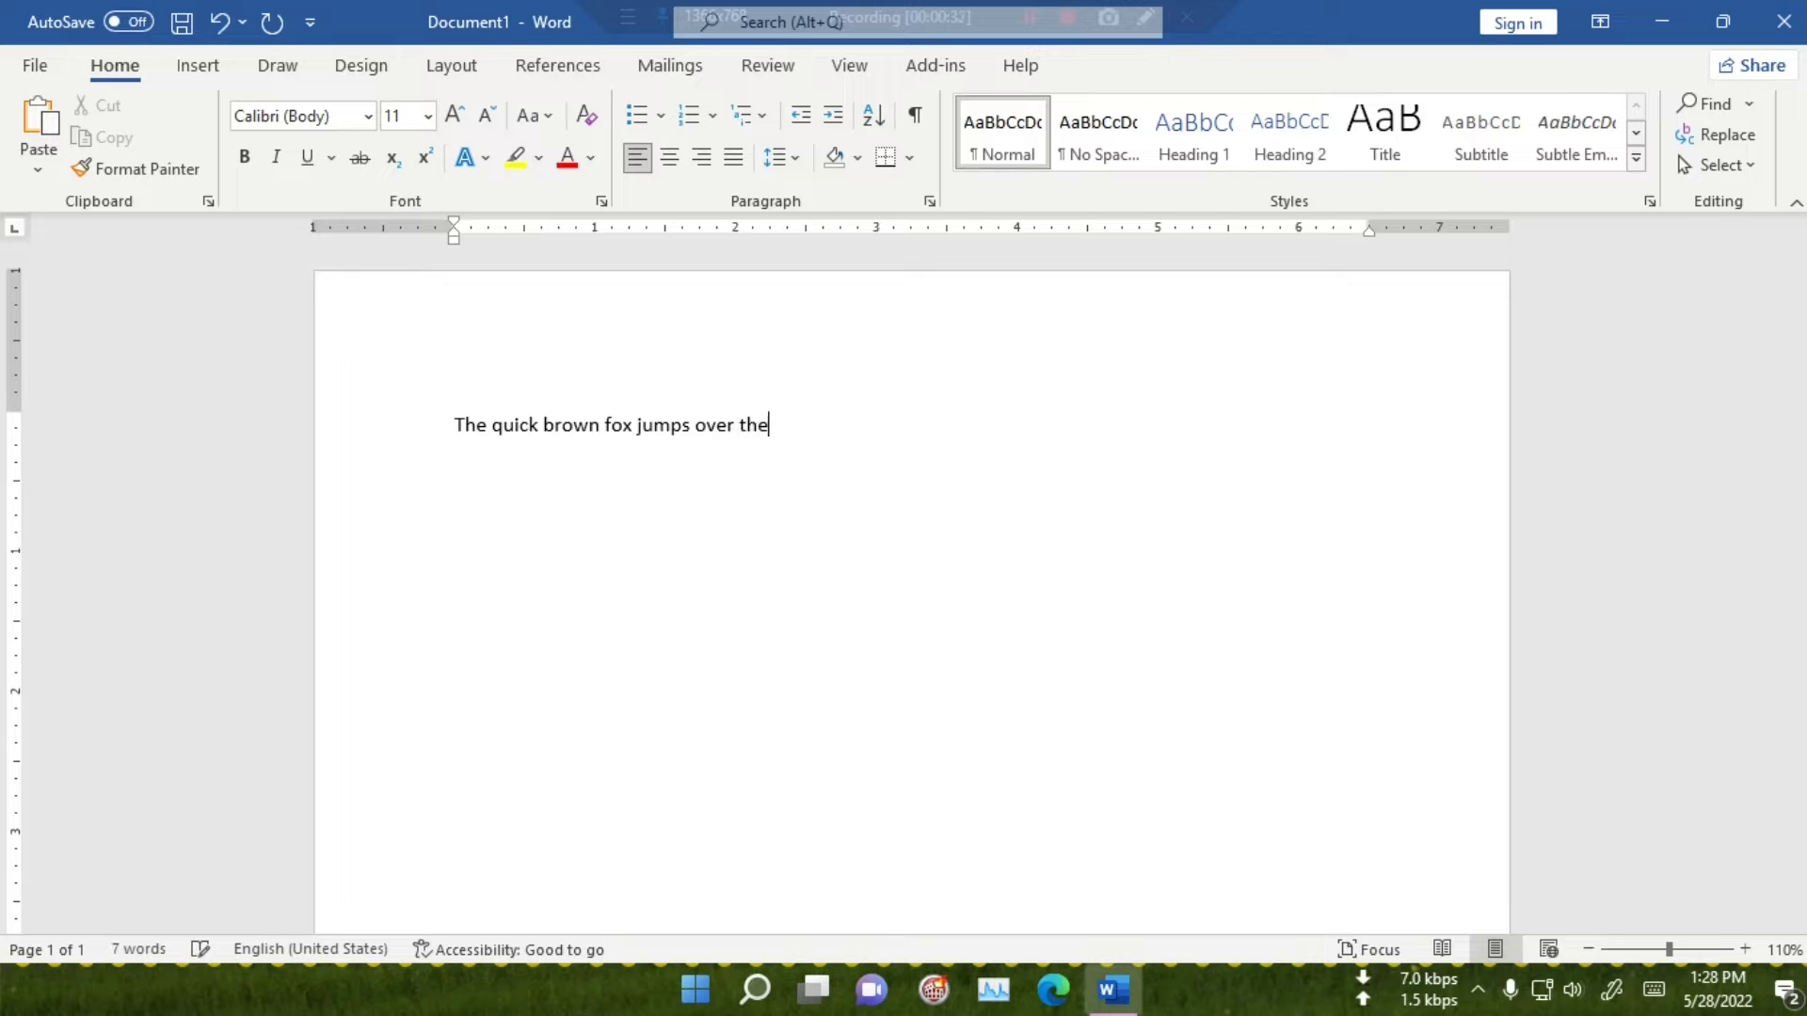
type(" lazy dog")
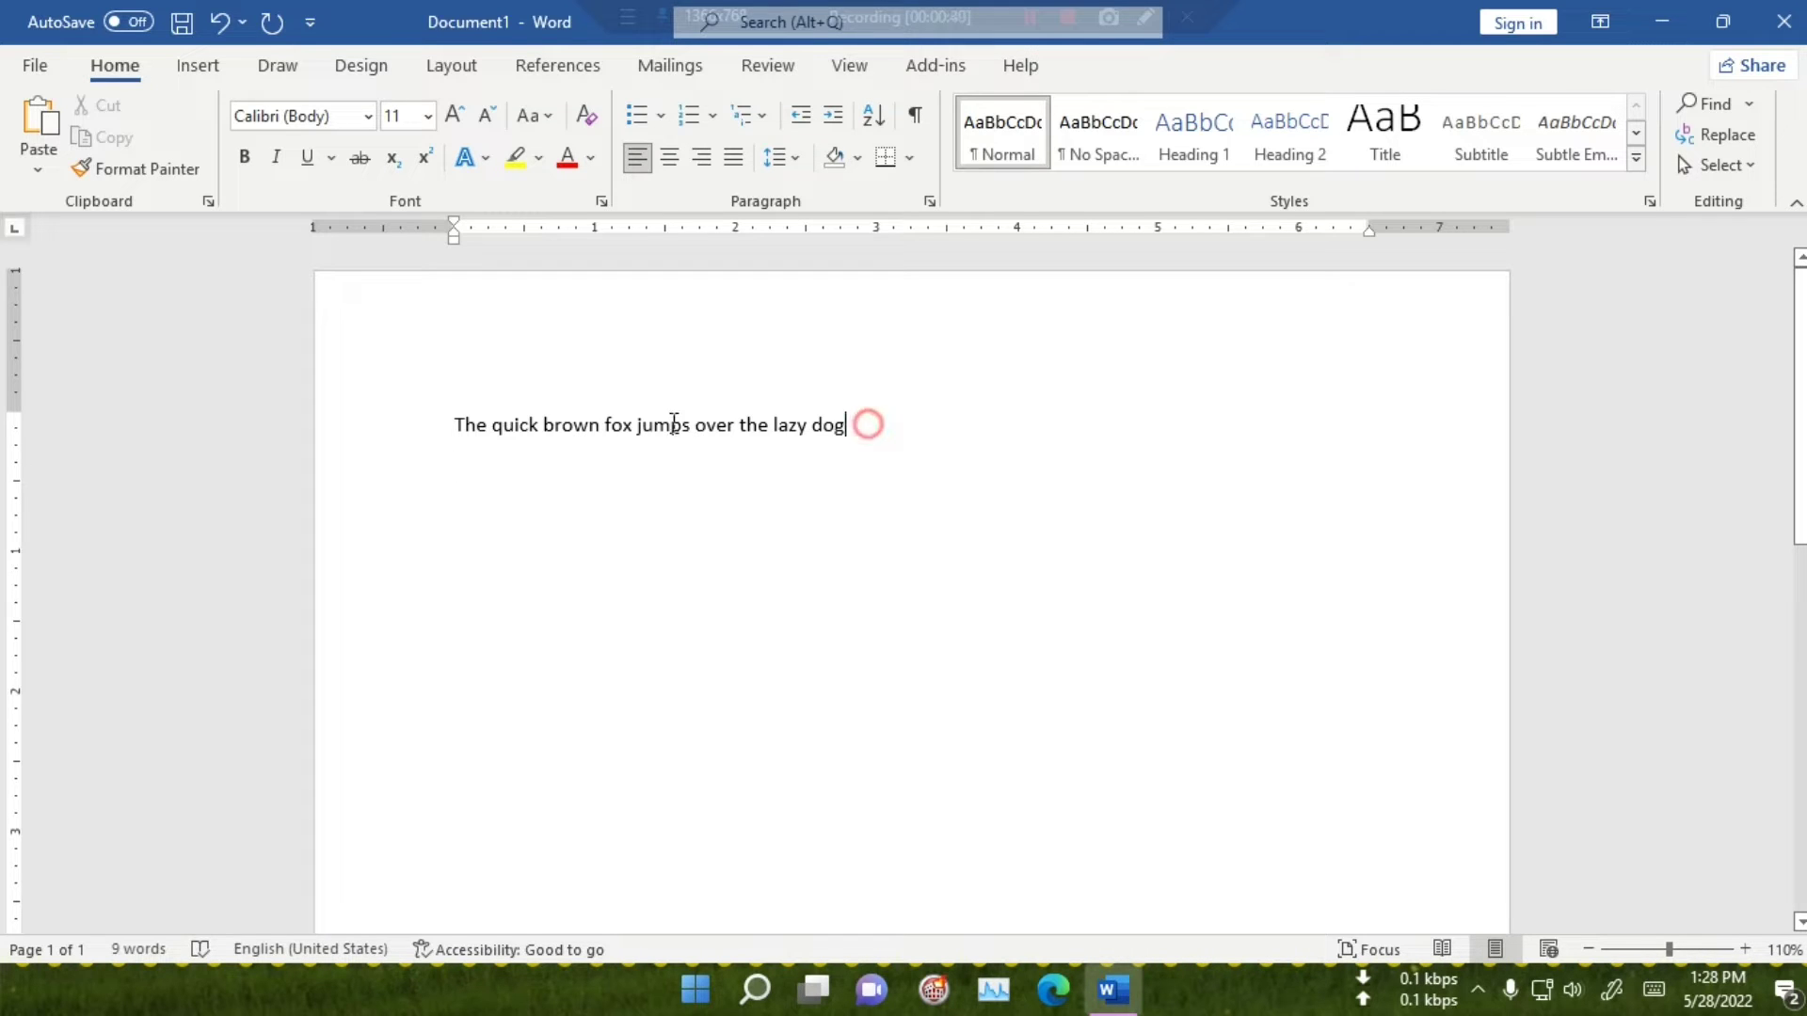
left_click_drag(863, 423, 435, 408)
right_click(515, 416)
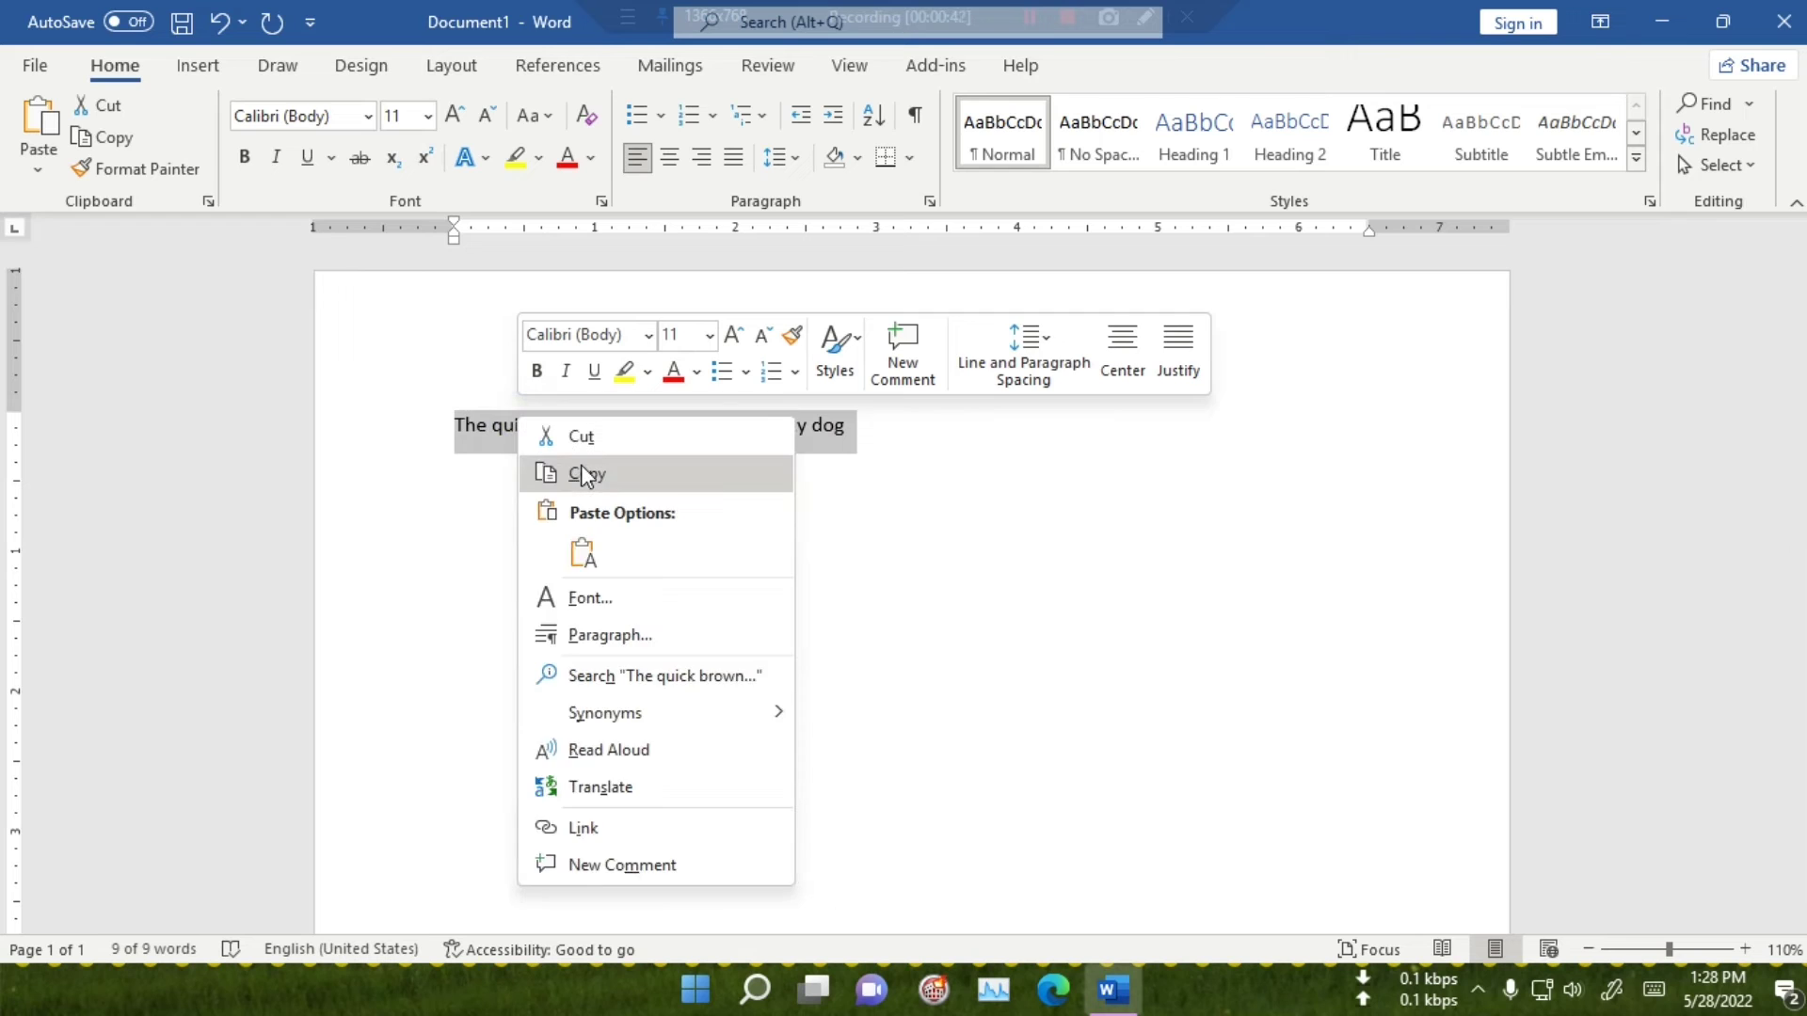
left_click(580, 465)
left_click(513, 499)
right_click(507, 499)
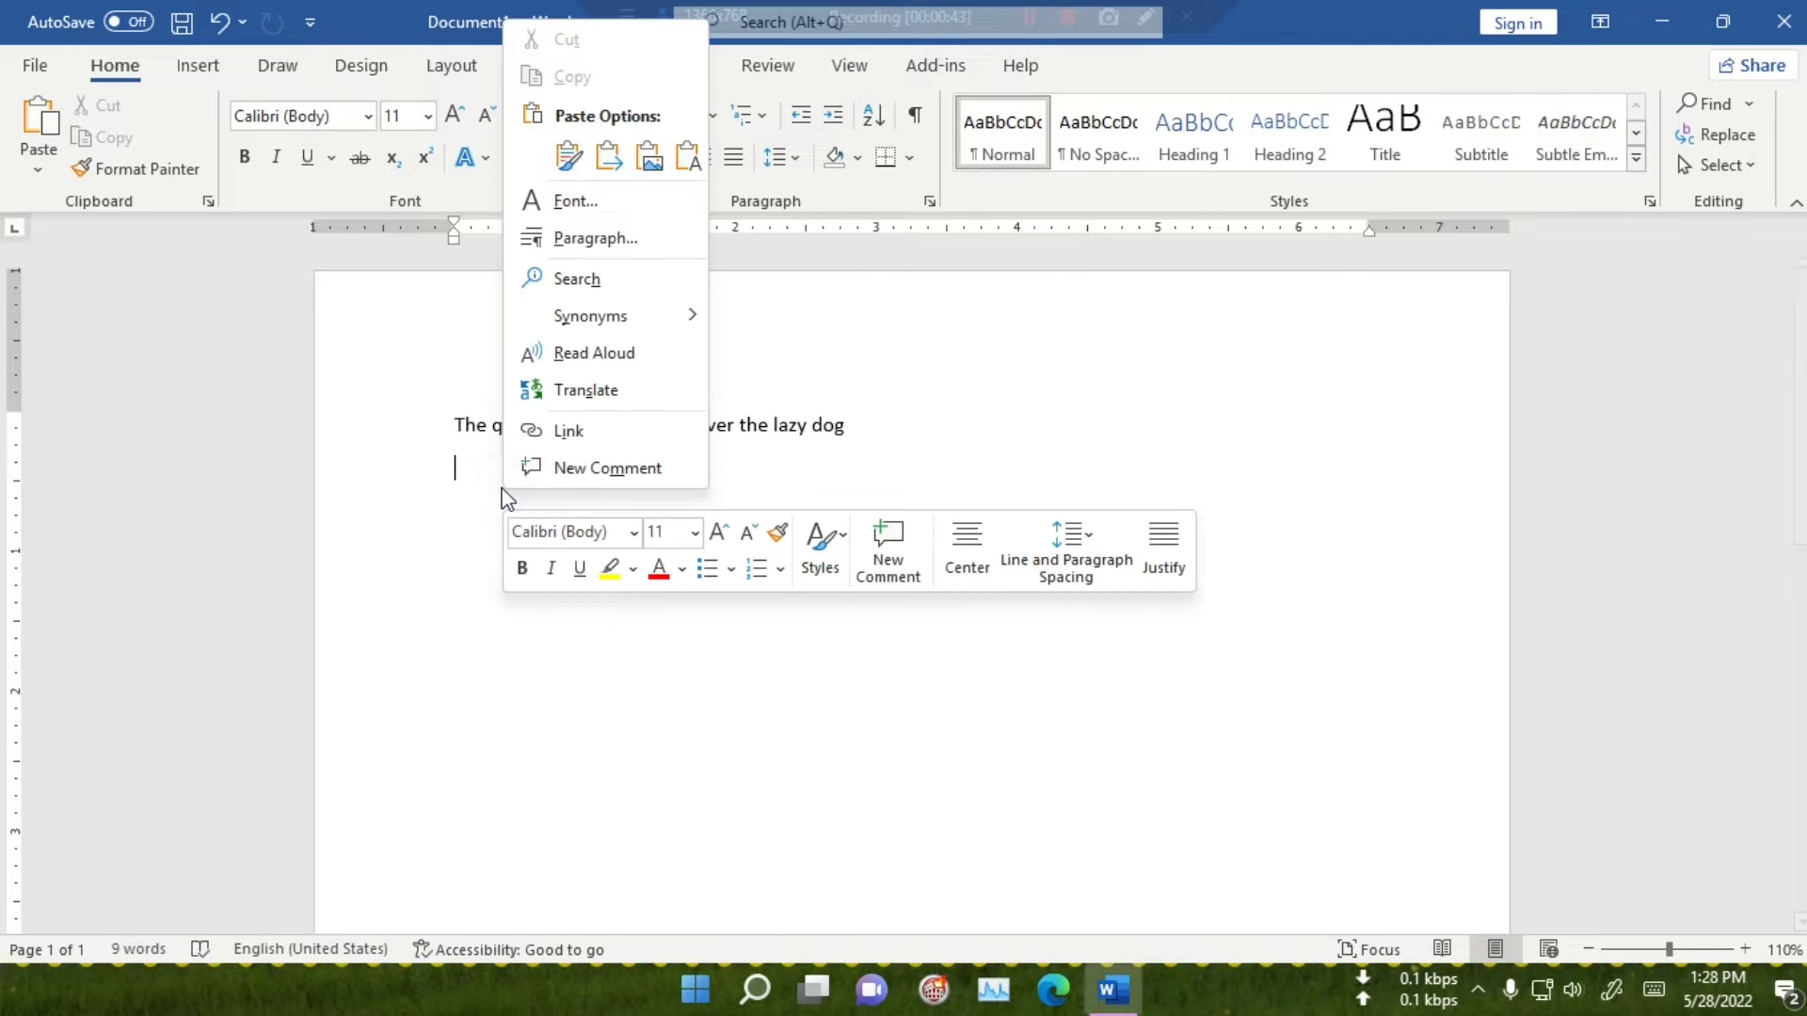
left_click(569, 156)
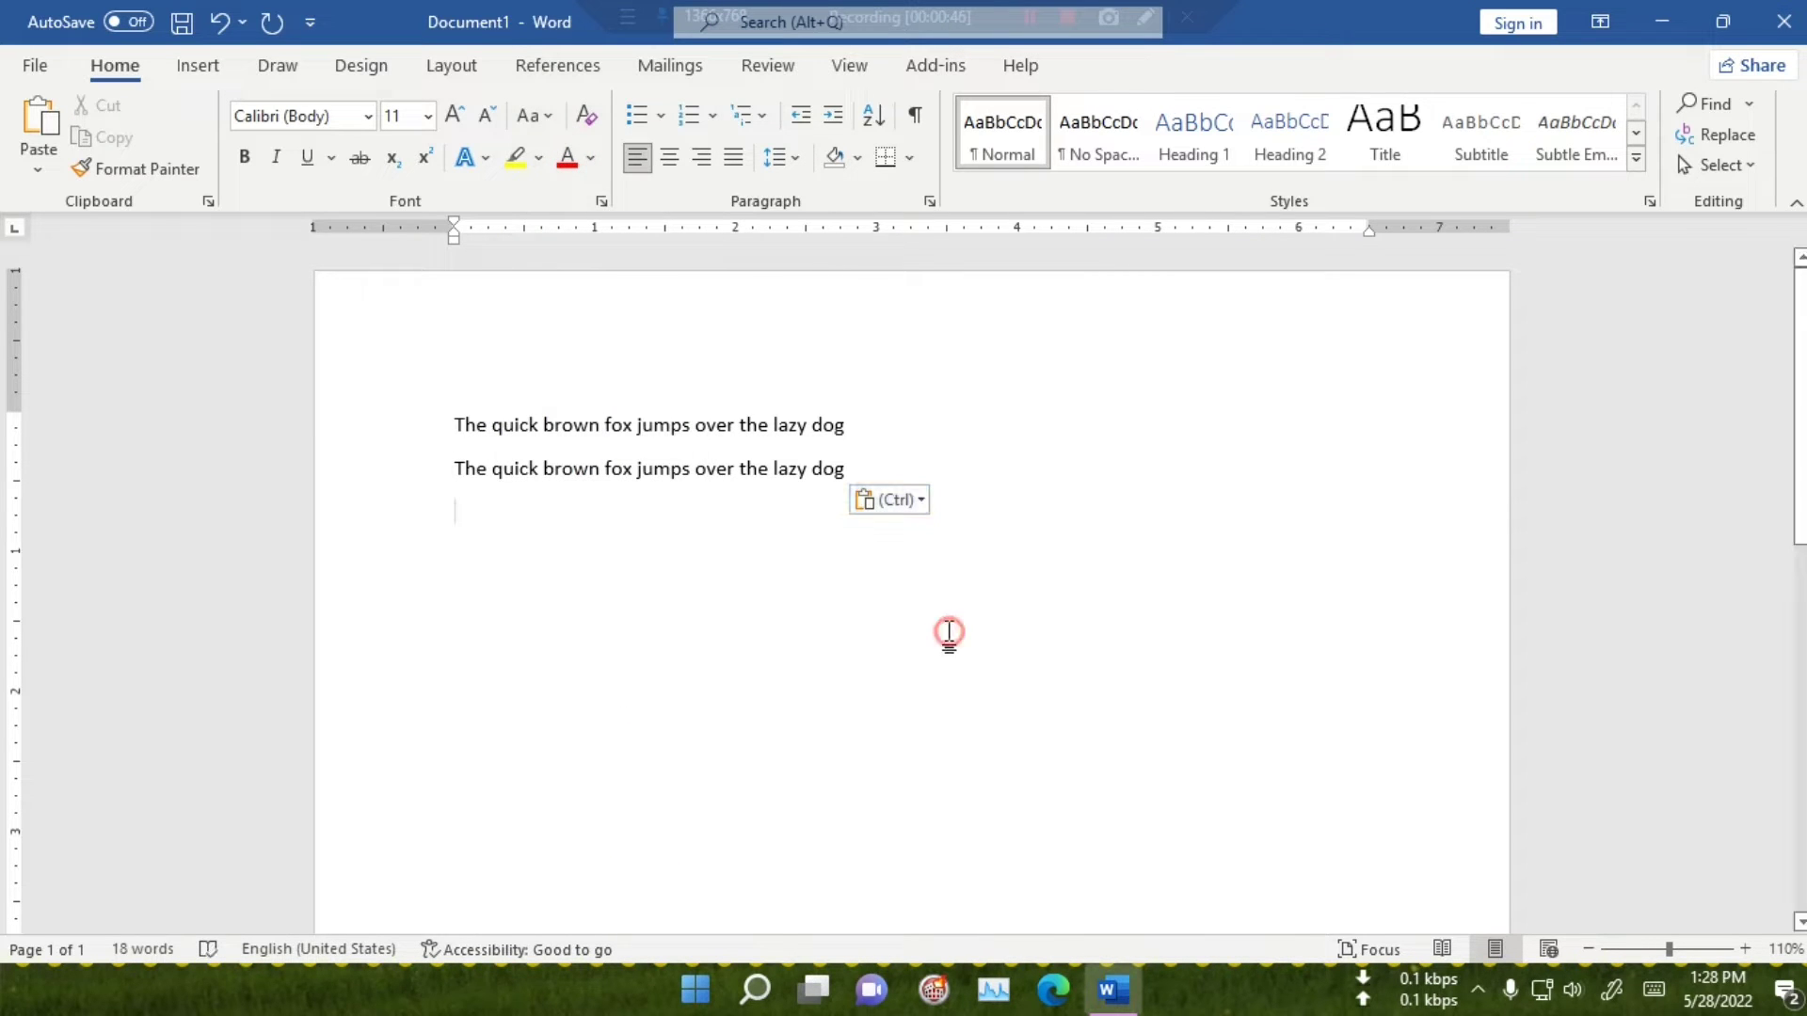
key("Return")
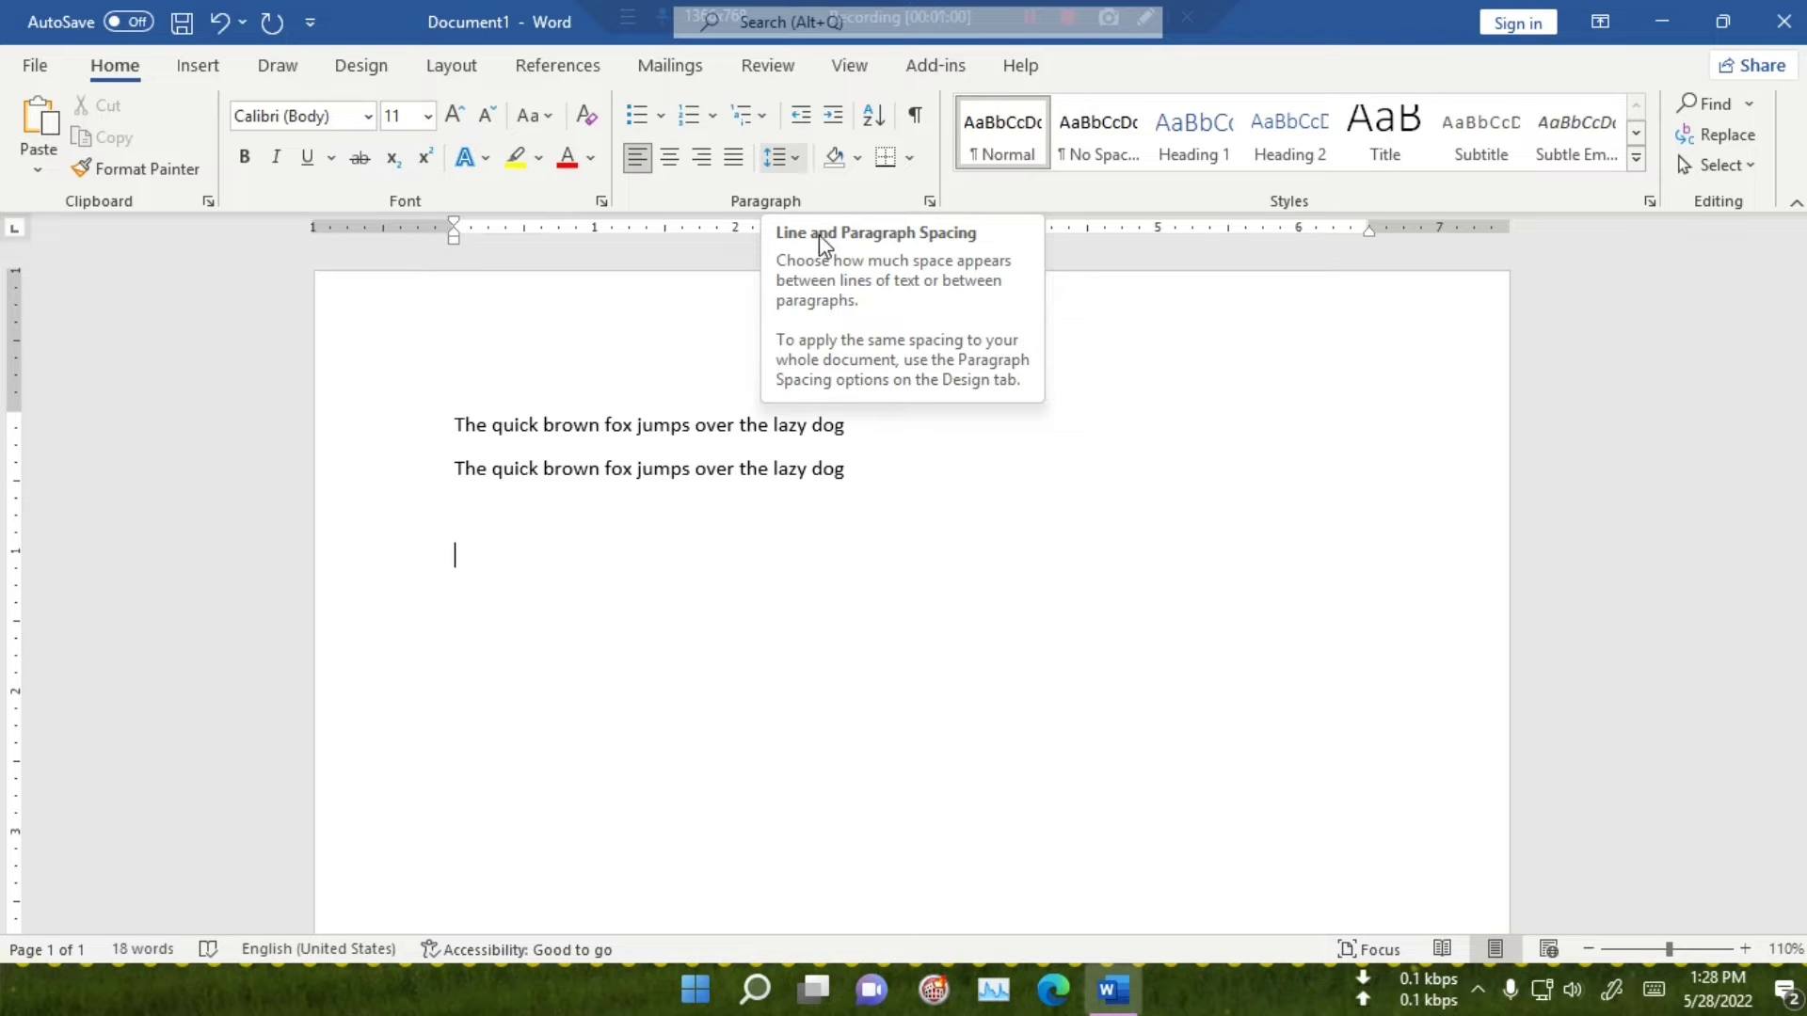
Open the detailed line spacing options for both sentences
left_click_drag(879, 475, 454, 423)
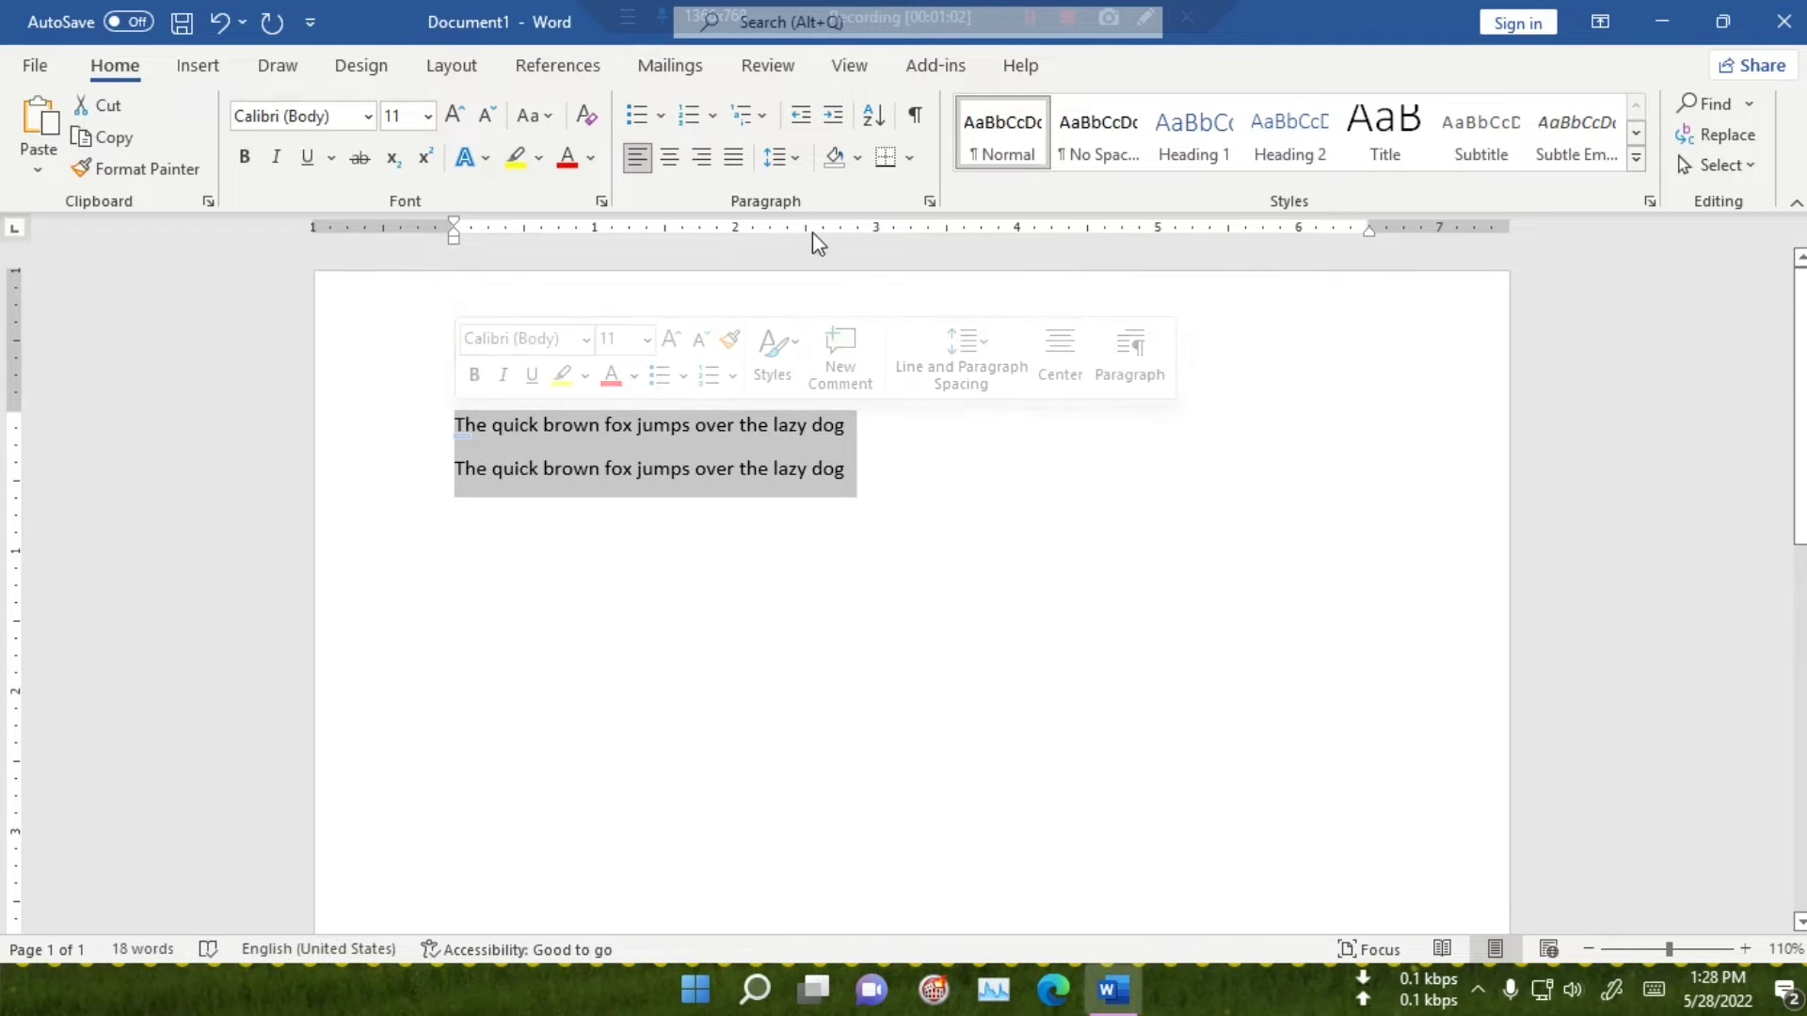
left_click(800, 158)
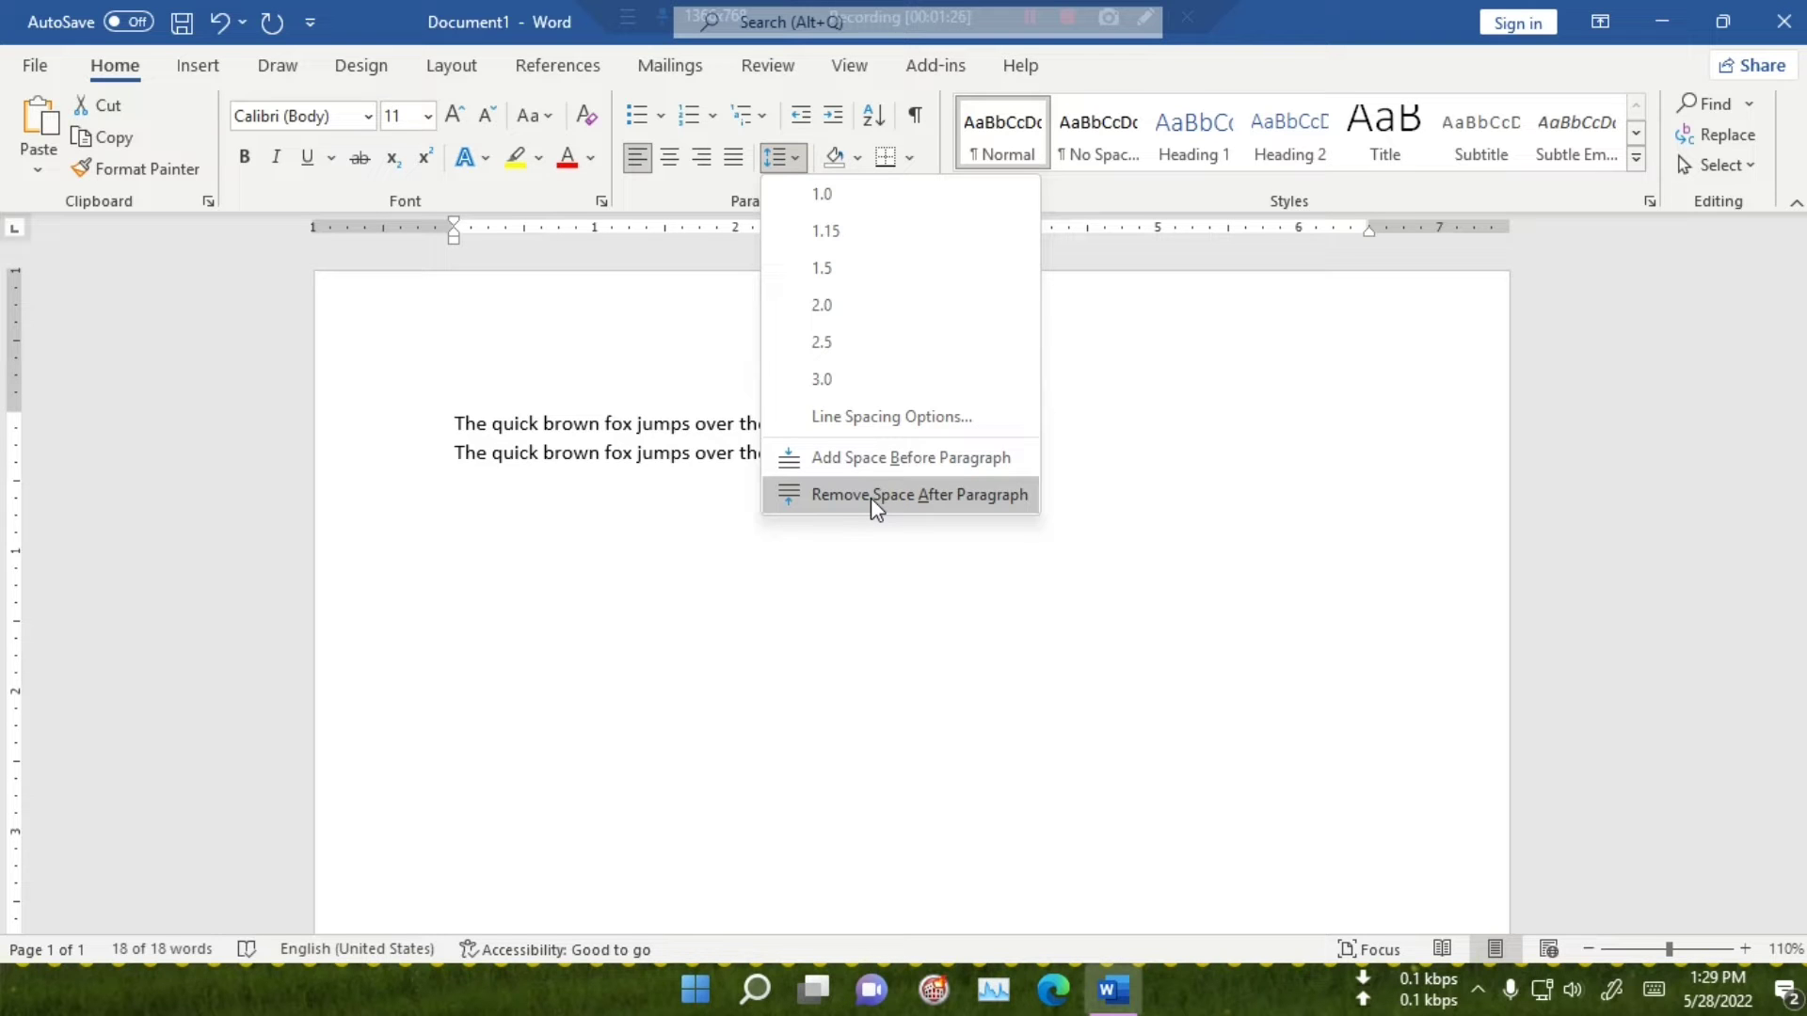
left_click(854, 416)
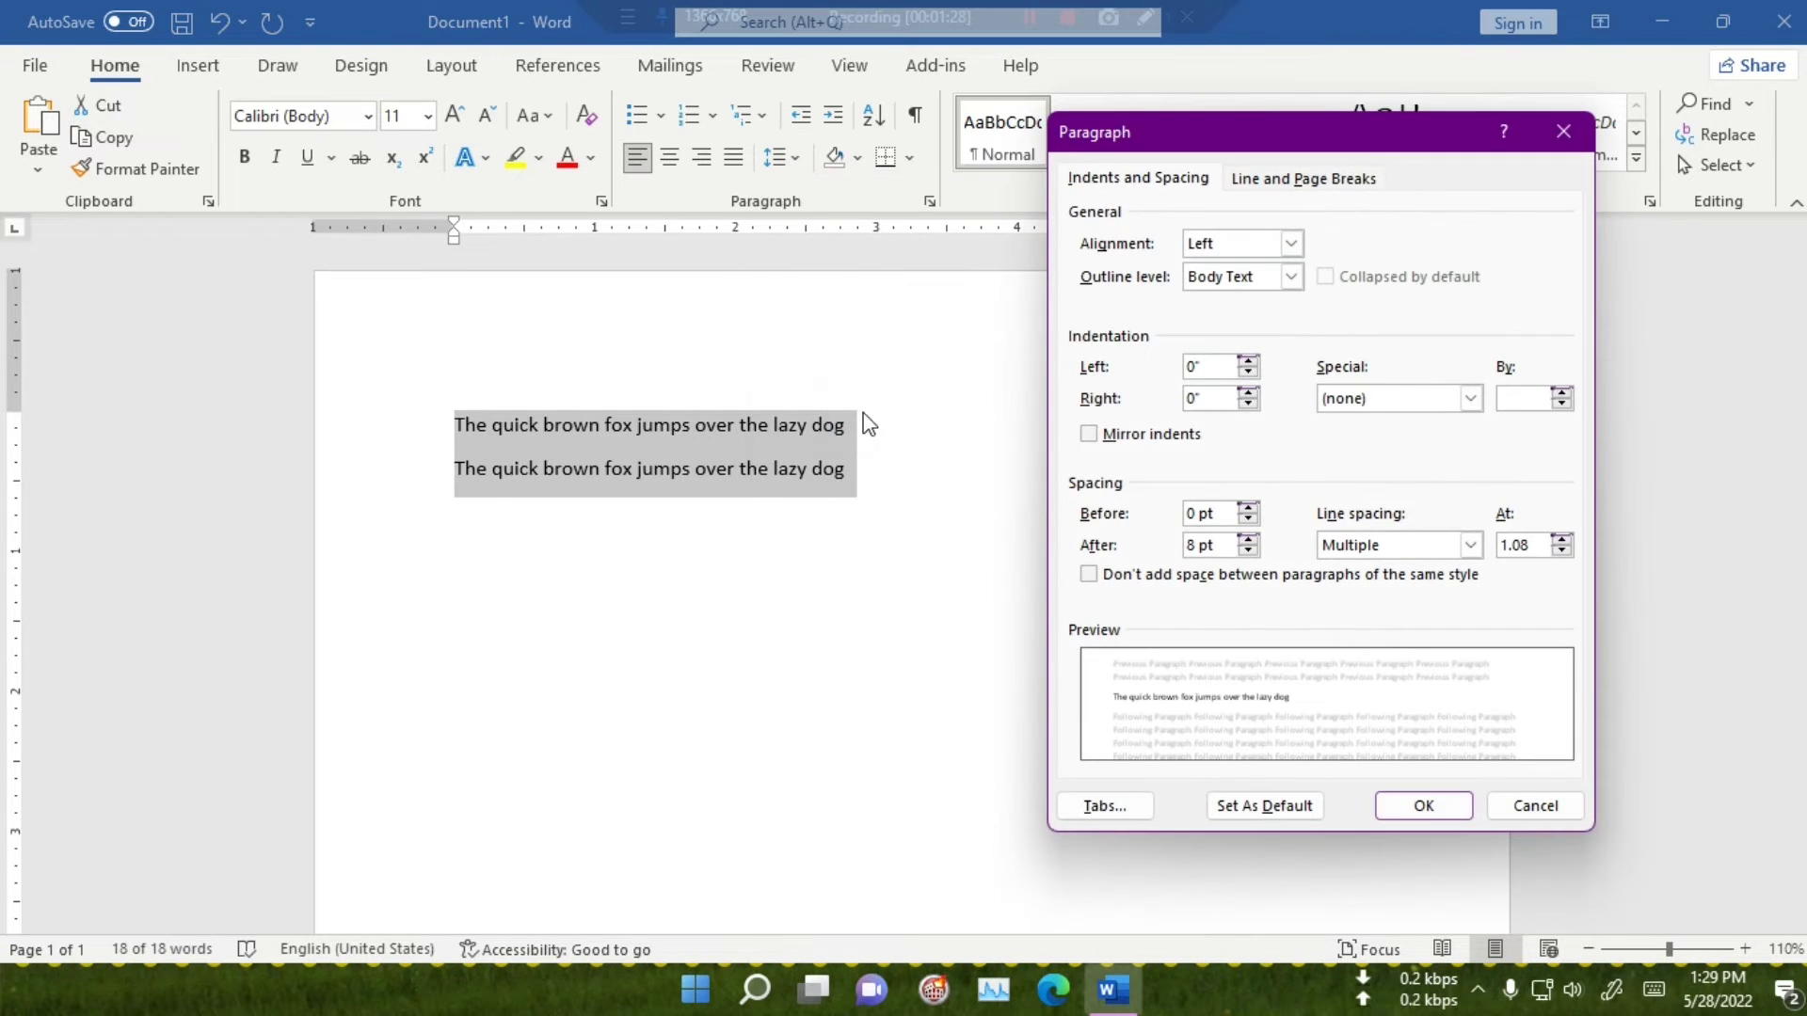
mouse_move(1229, 123)
left_mouse_down()
mouse_move(1120, 149)
mouse_move(1207, 133)
left_mouse_up()
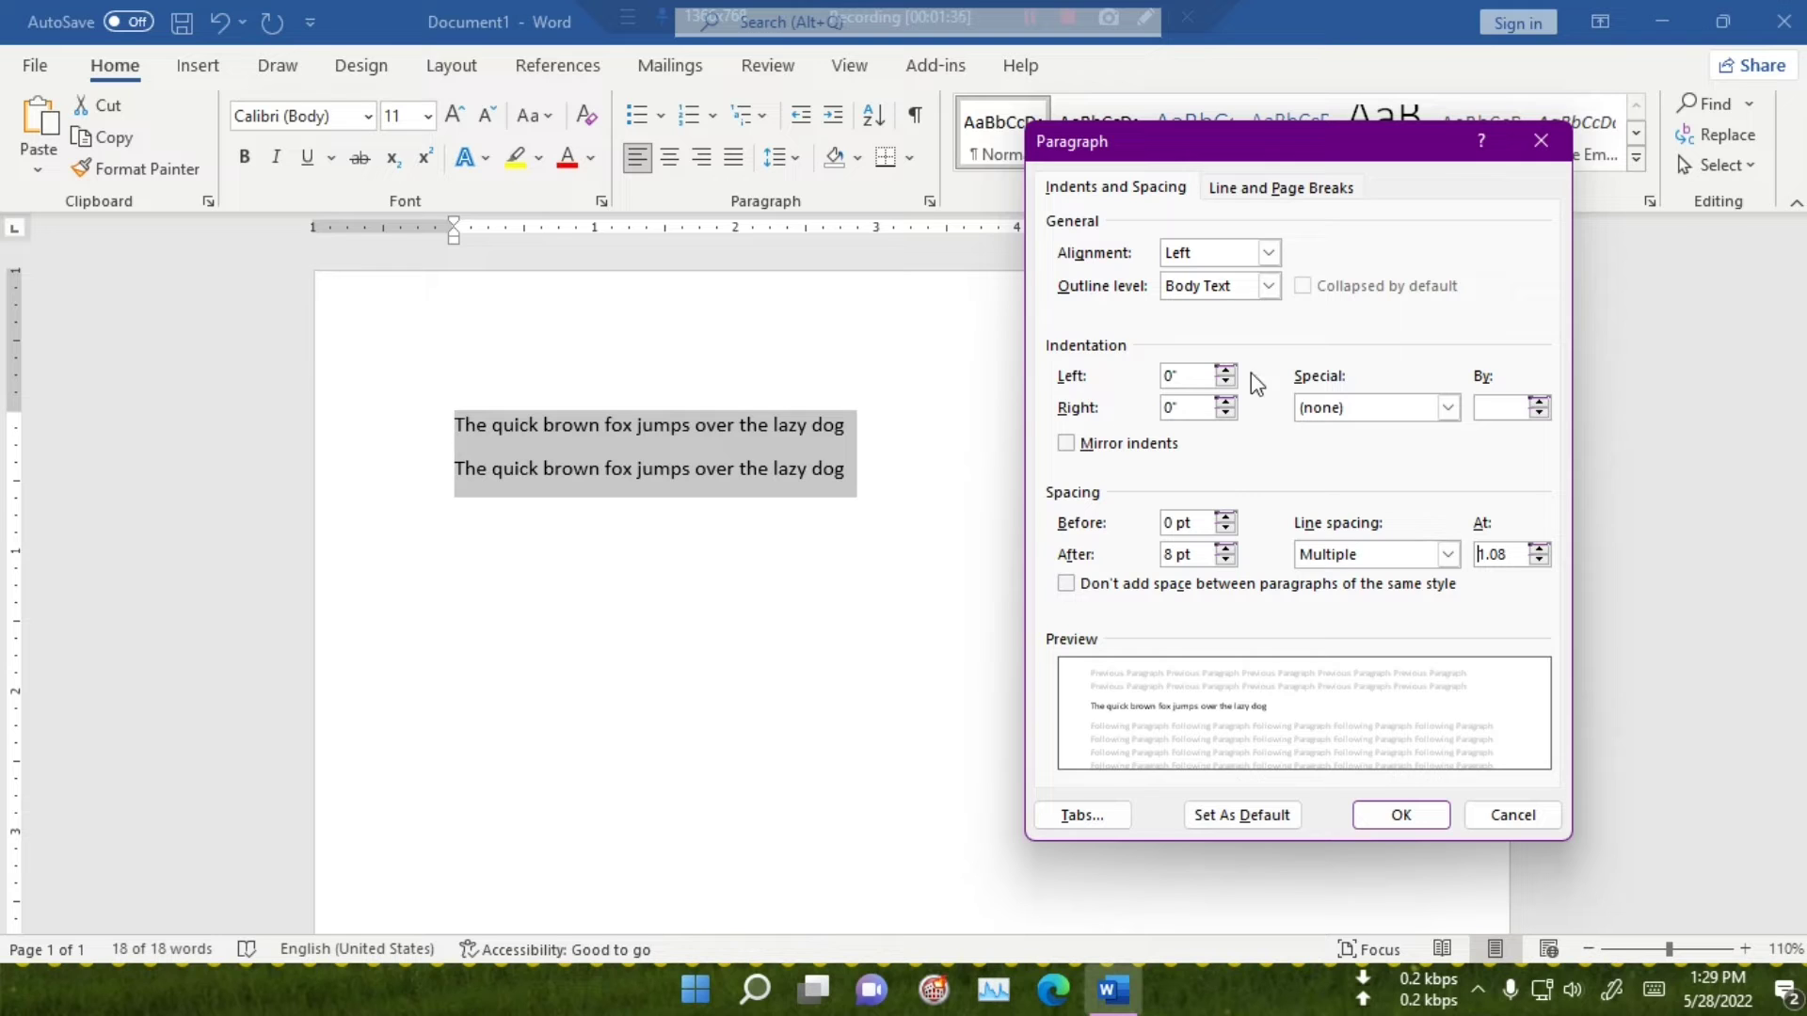
Try negative left indentations such as -0.5" for both sentences and set the value back to 0"
left_click(1224, 383)
left_click(1225, 382)
left_click(1226, 383)
left_click(1226, 383)
left_click(1227, 383)
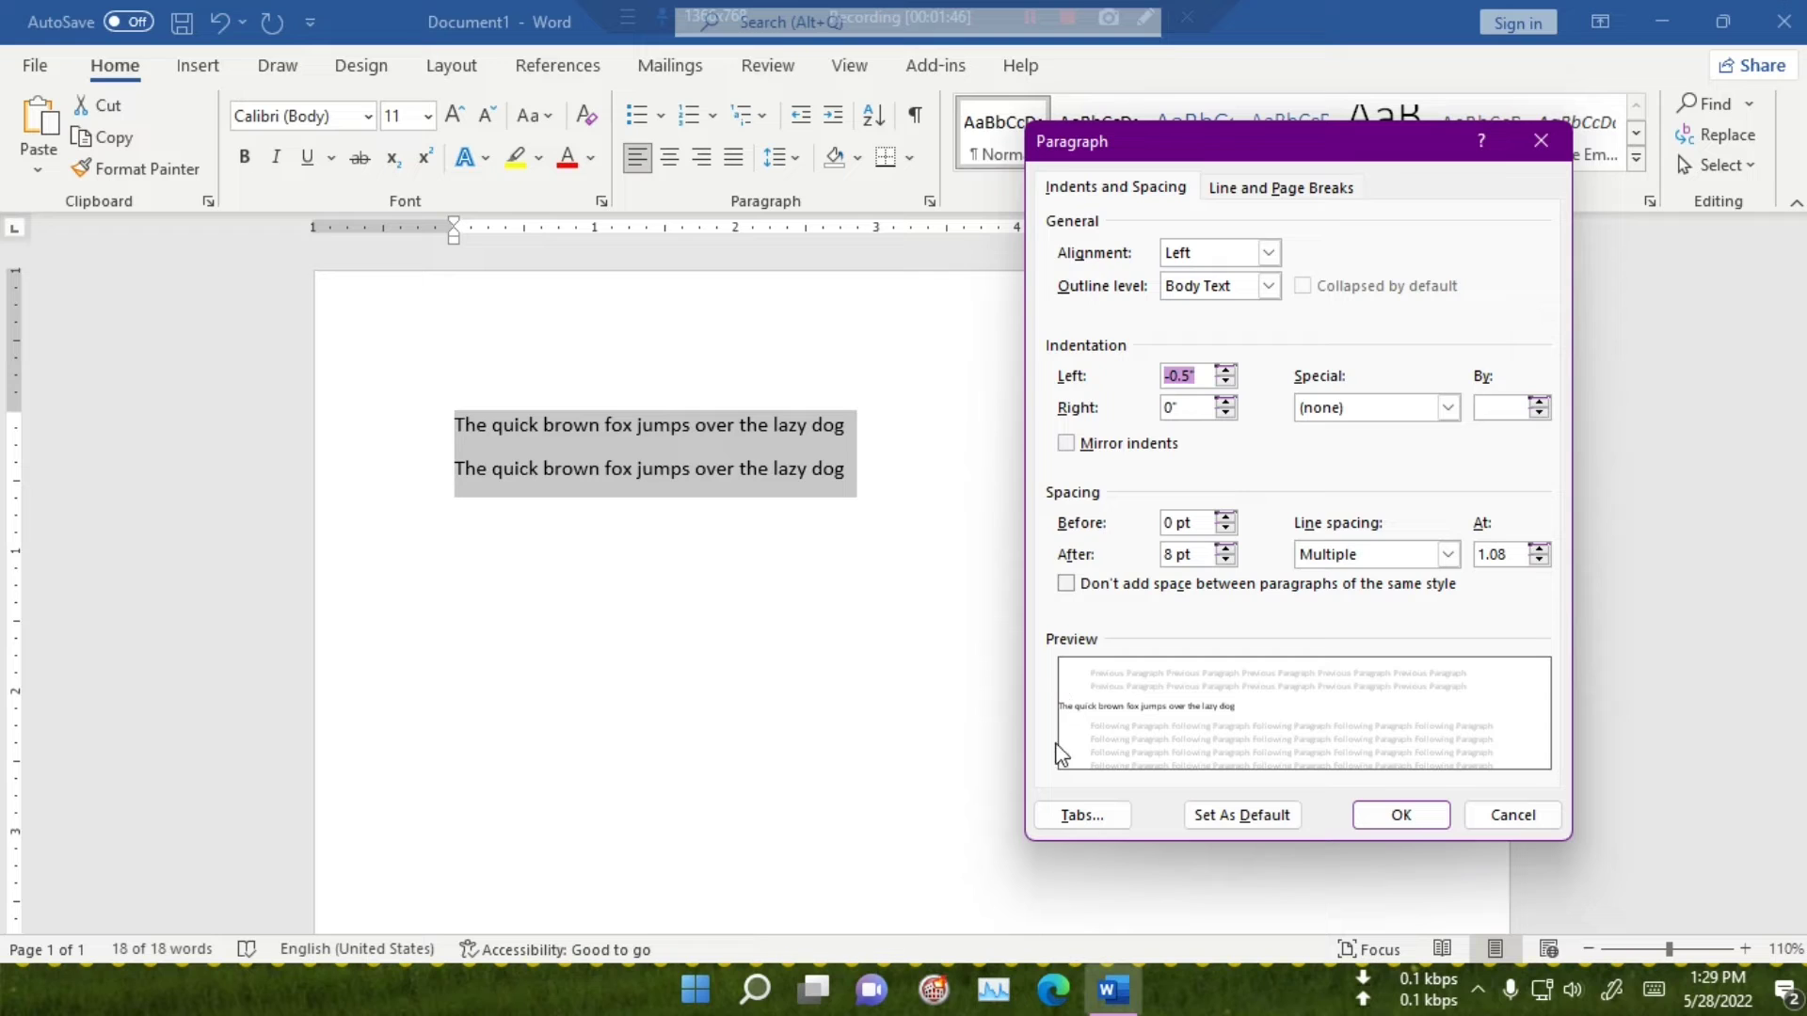
left_click(1227, 383)
left_click(1226, 372)
left_click(1225, 383)
left_click(1226, 383)
left_click(1228, 370)
left_click(1225, 370)
left_click(1225, 370)
left_click(1225, 370)
left_click(1225, 370)
left_click(1225, 370)
left_click(1226, 370)
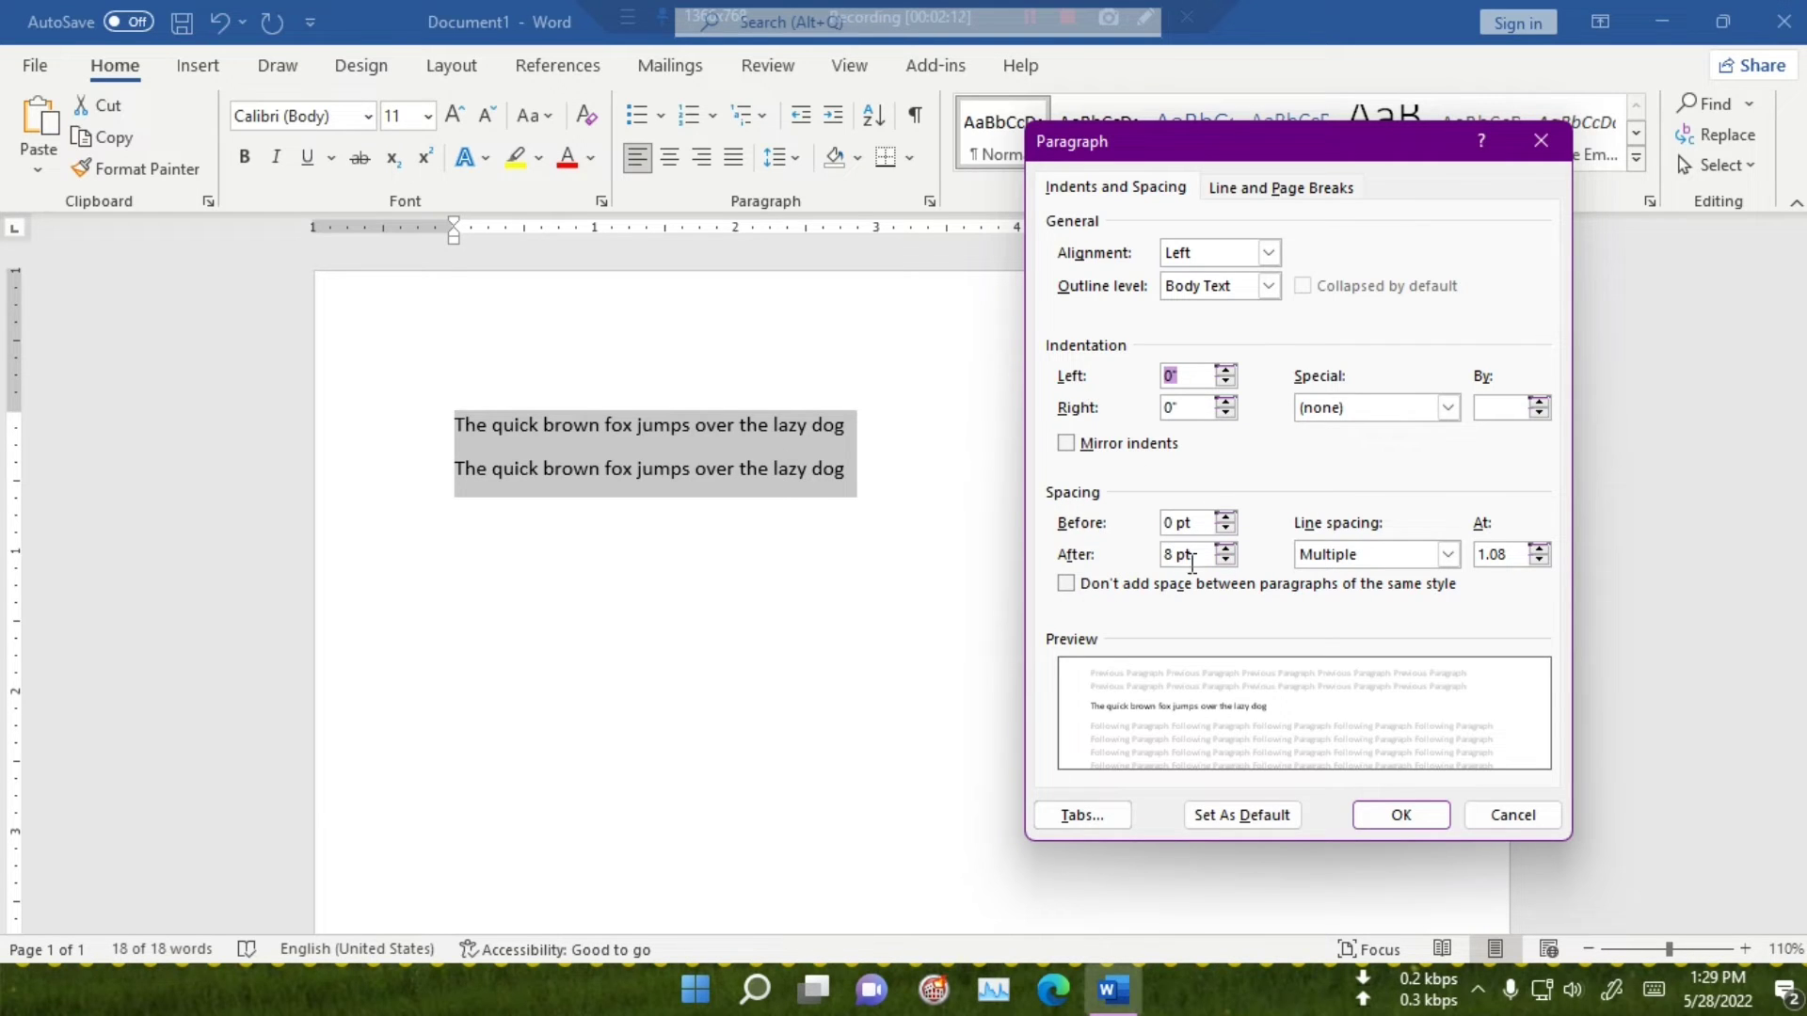
Set the spacing after both paragraphs to 0 pt and apply it
left_click(1225, 560)
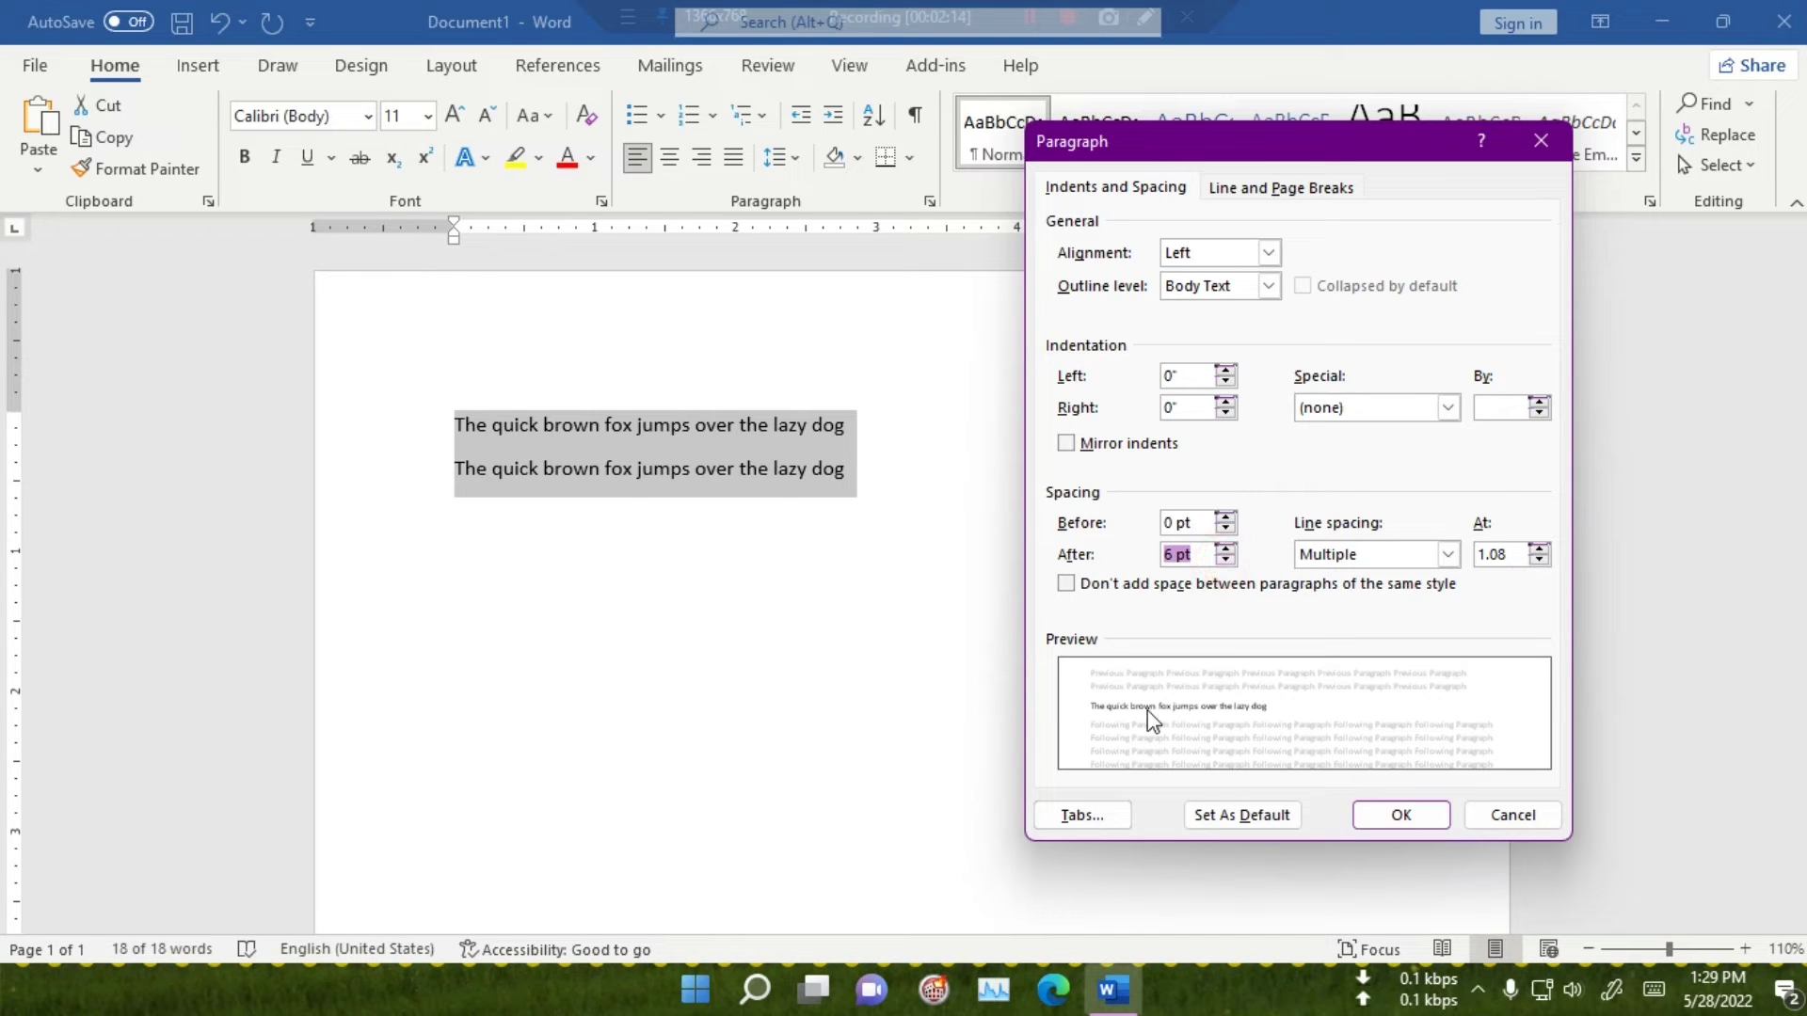
left_click(1226, 559)
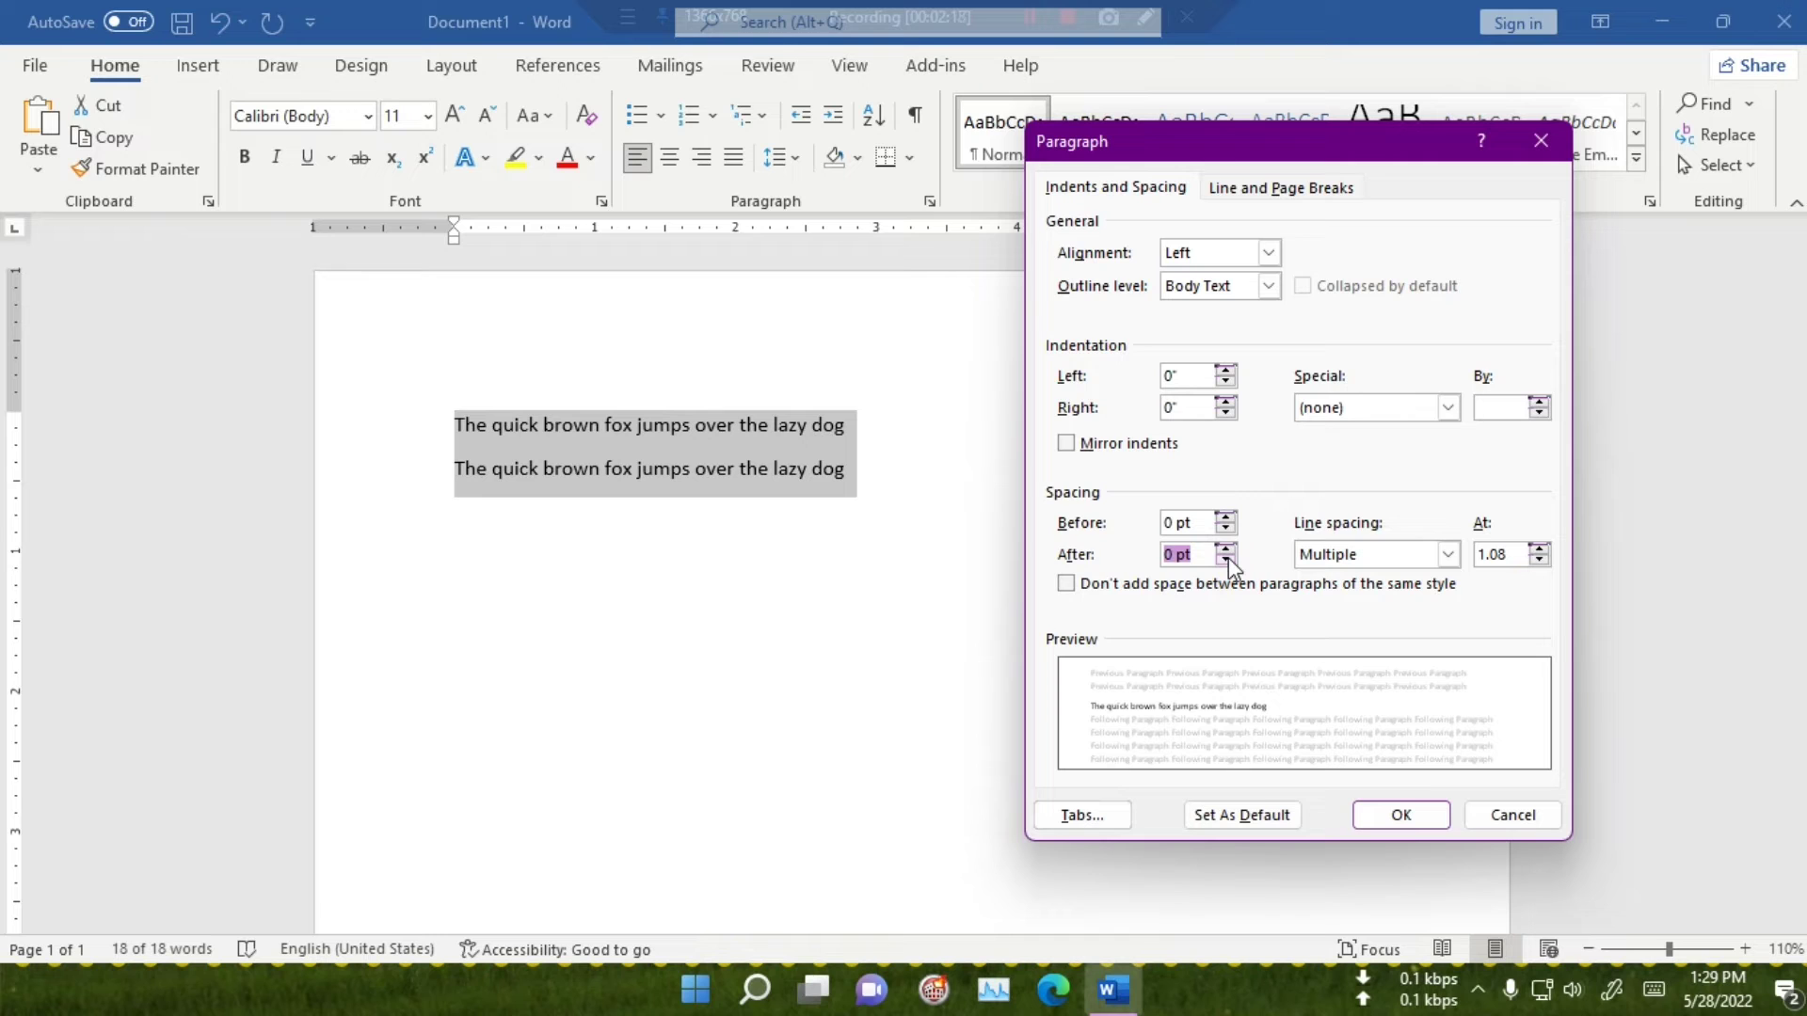
left_click(1399, 813)
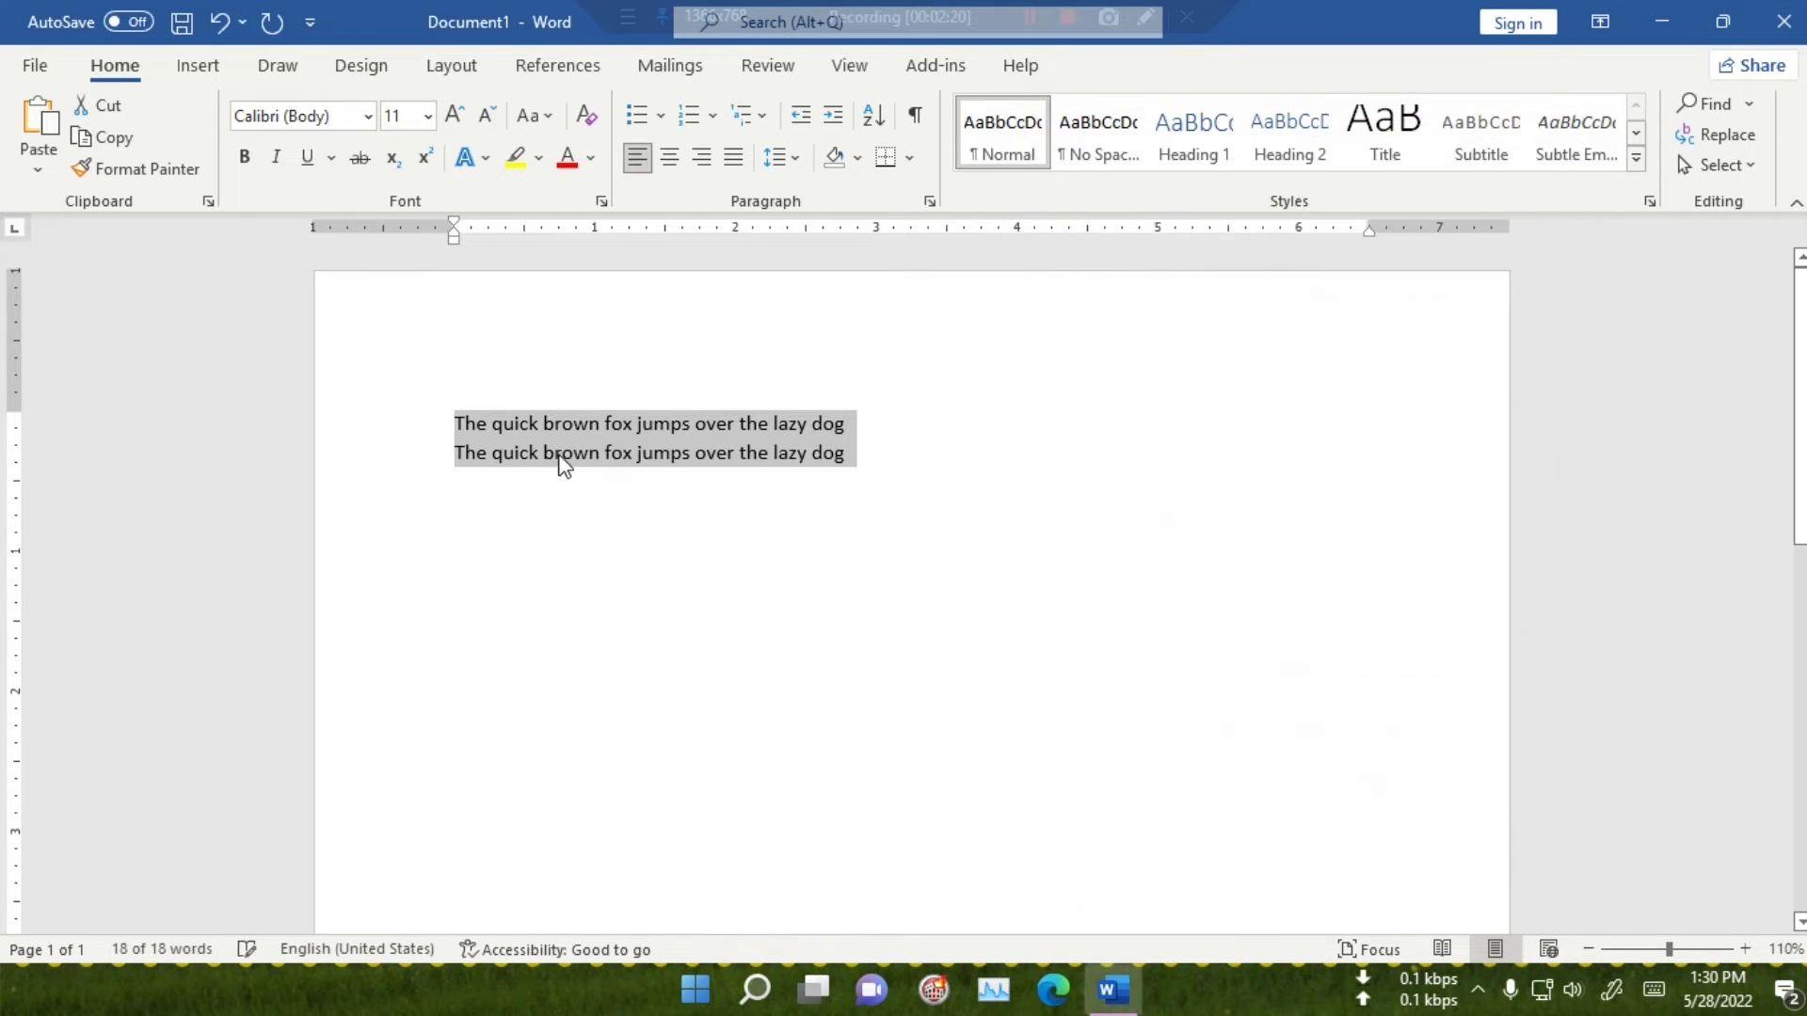
Increase the font size of both sentences to 16
left_click(457, 115)
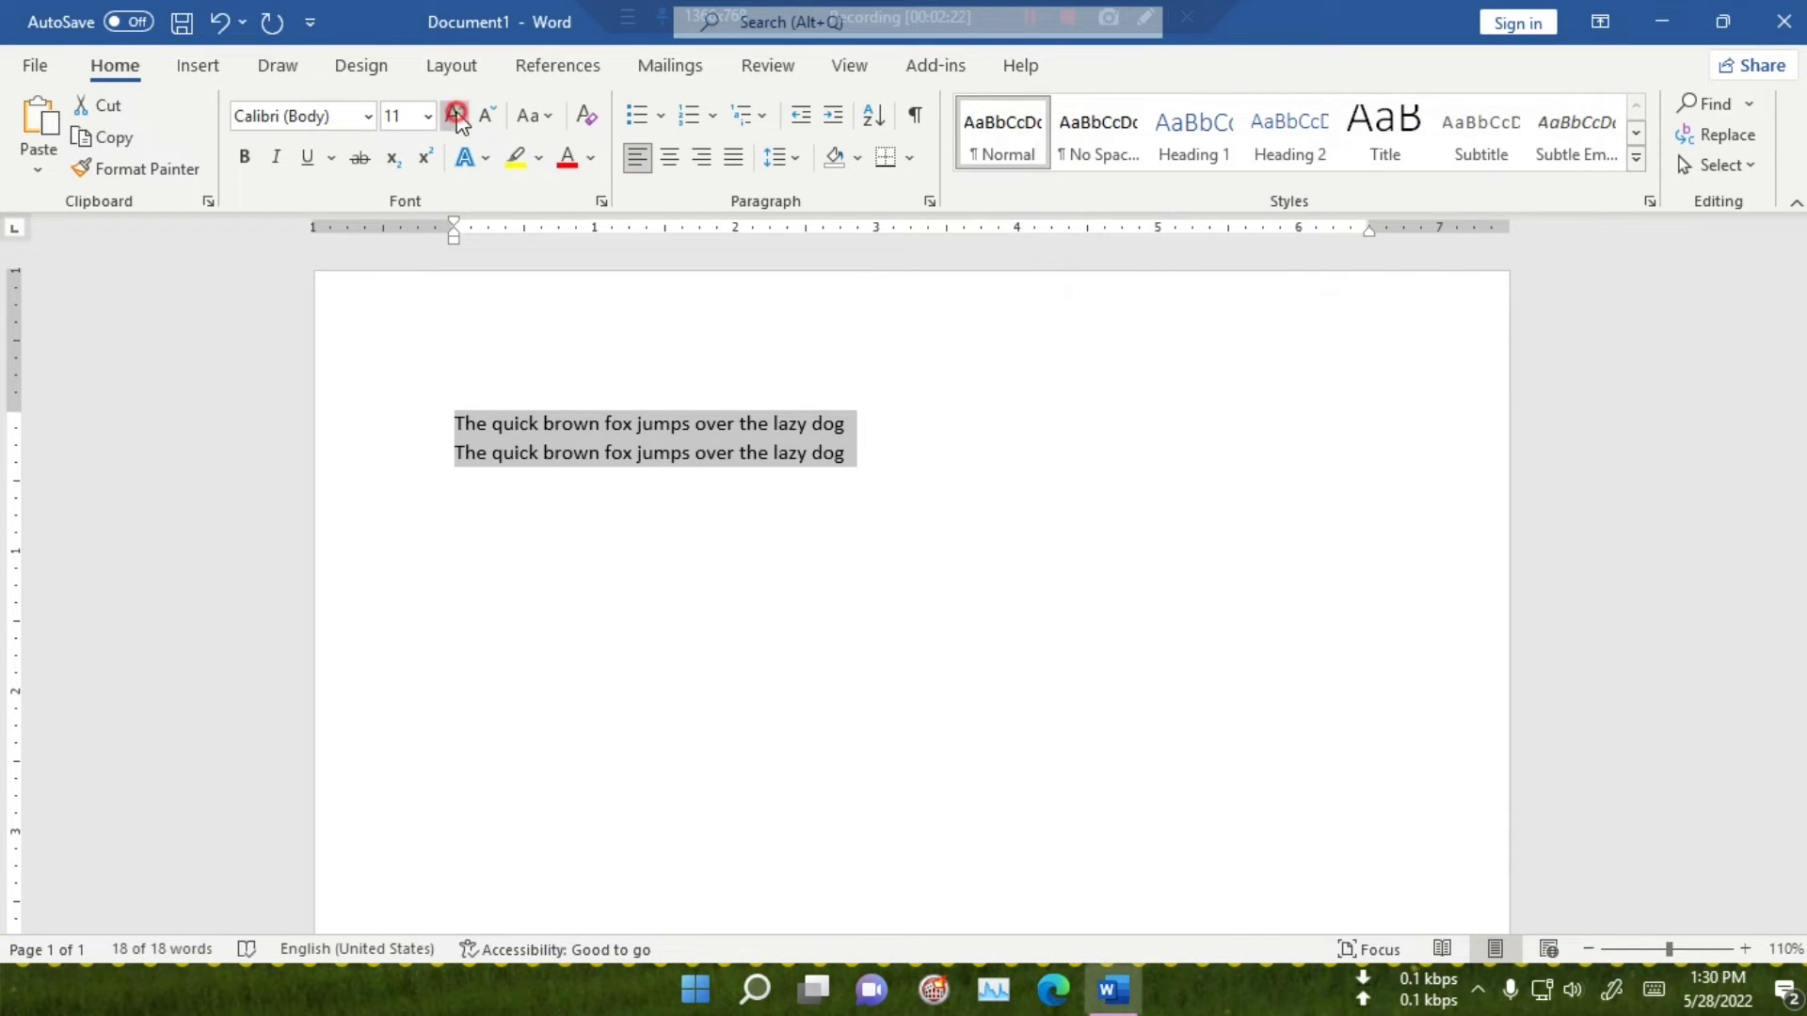
left_click(457, 116)
left_click(457, 115)
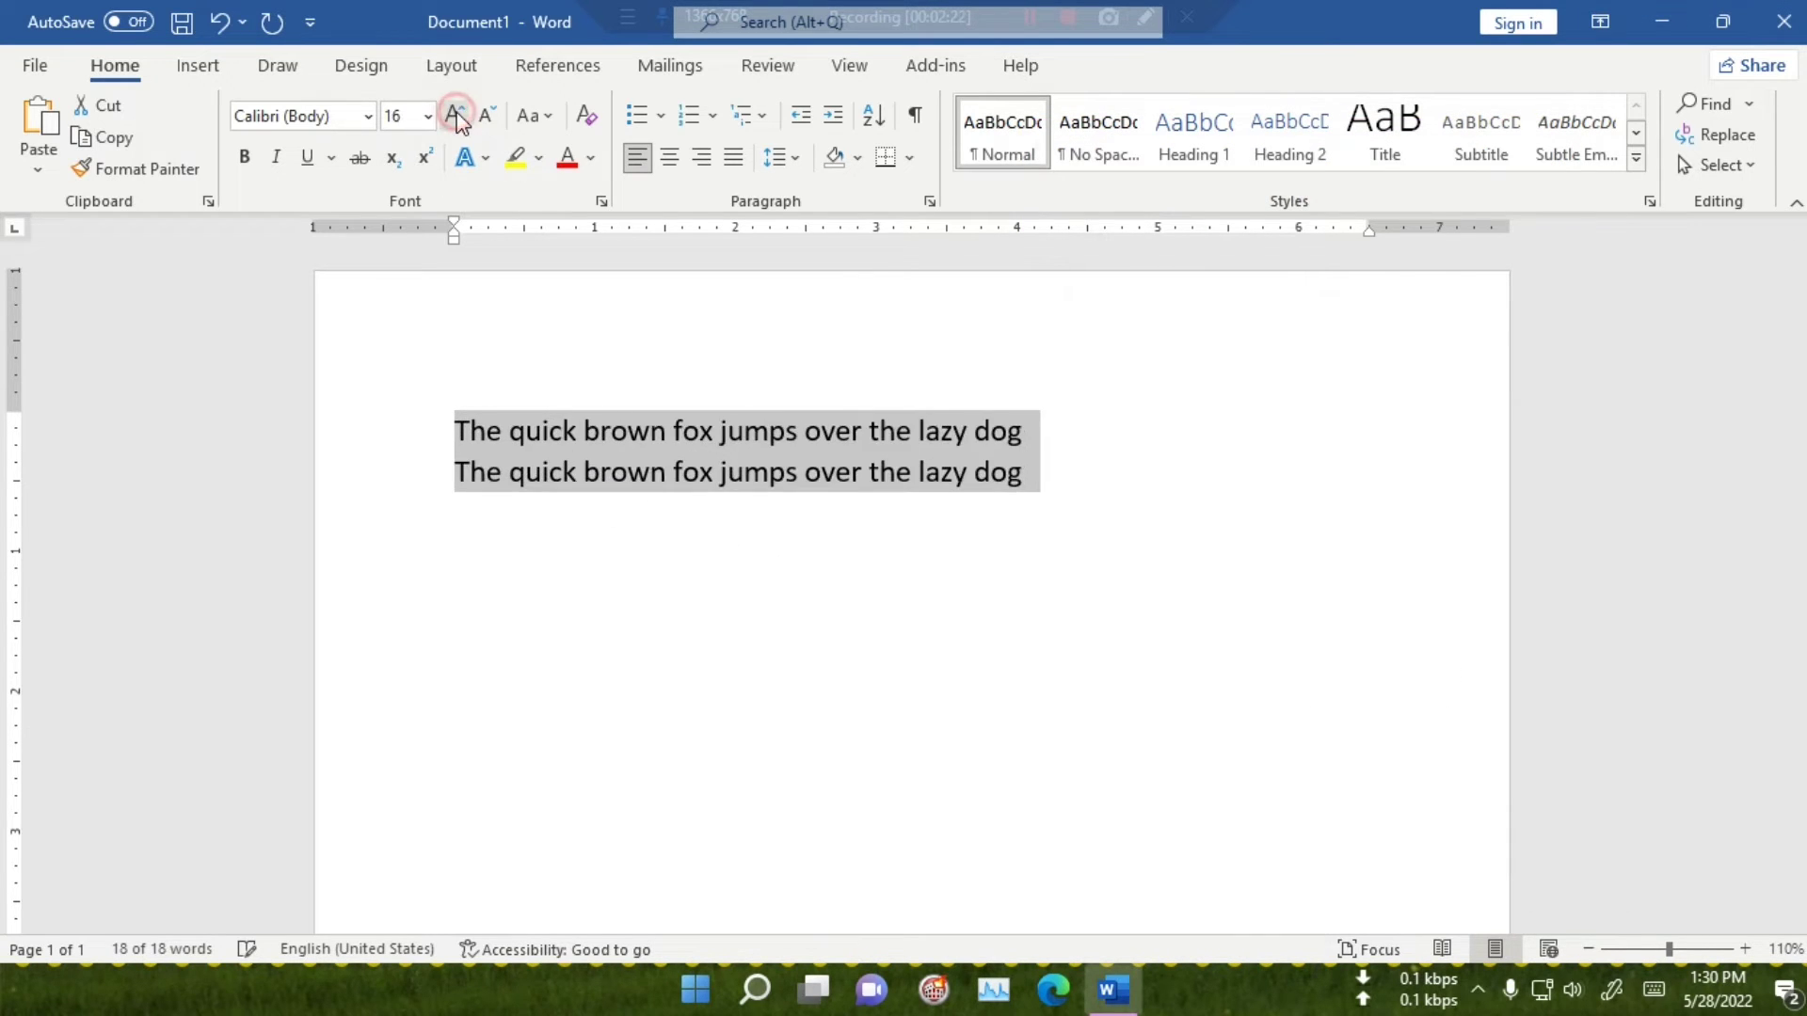
Set the line spacing of both sentences to Multiple at 0.8
left_click(803, 159)
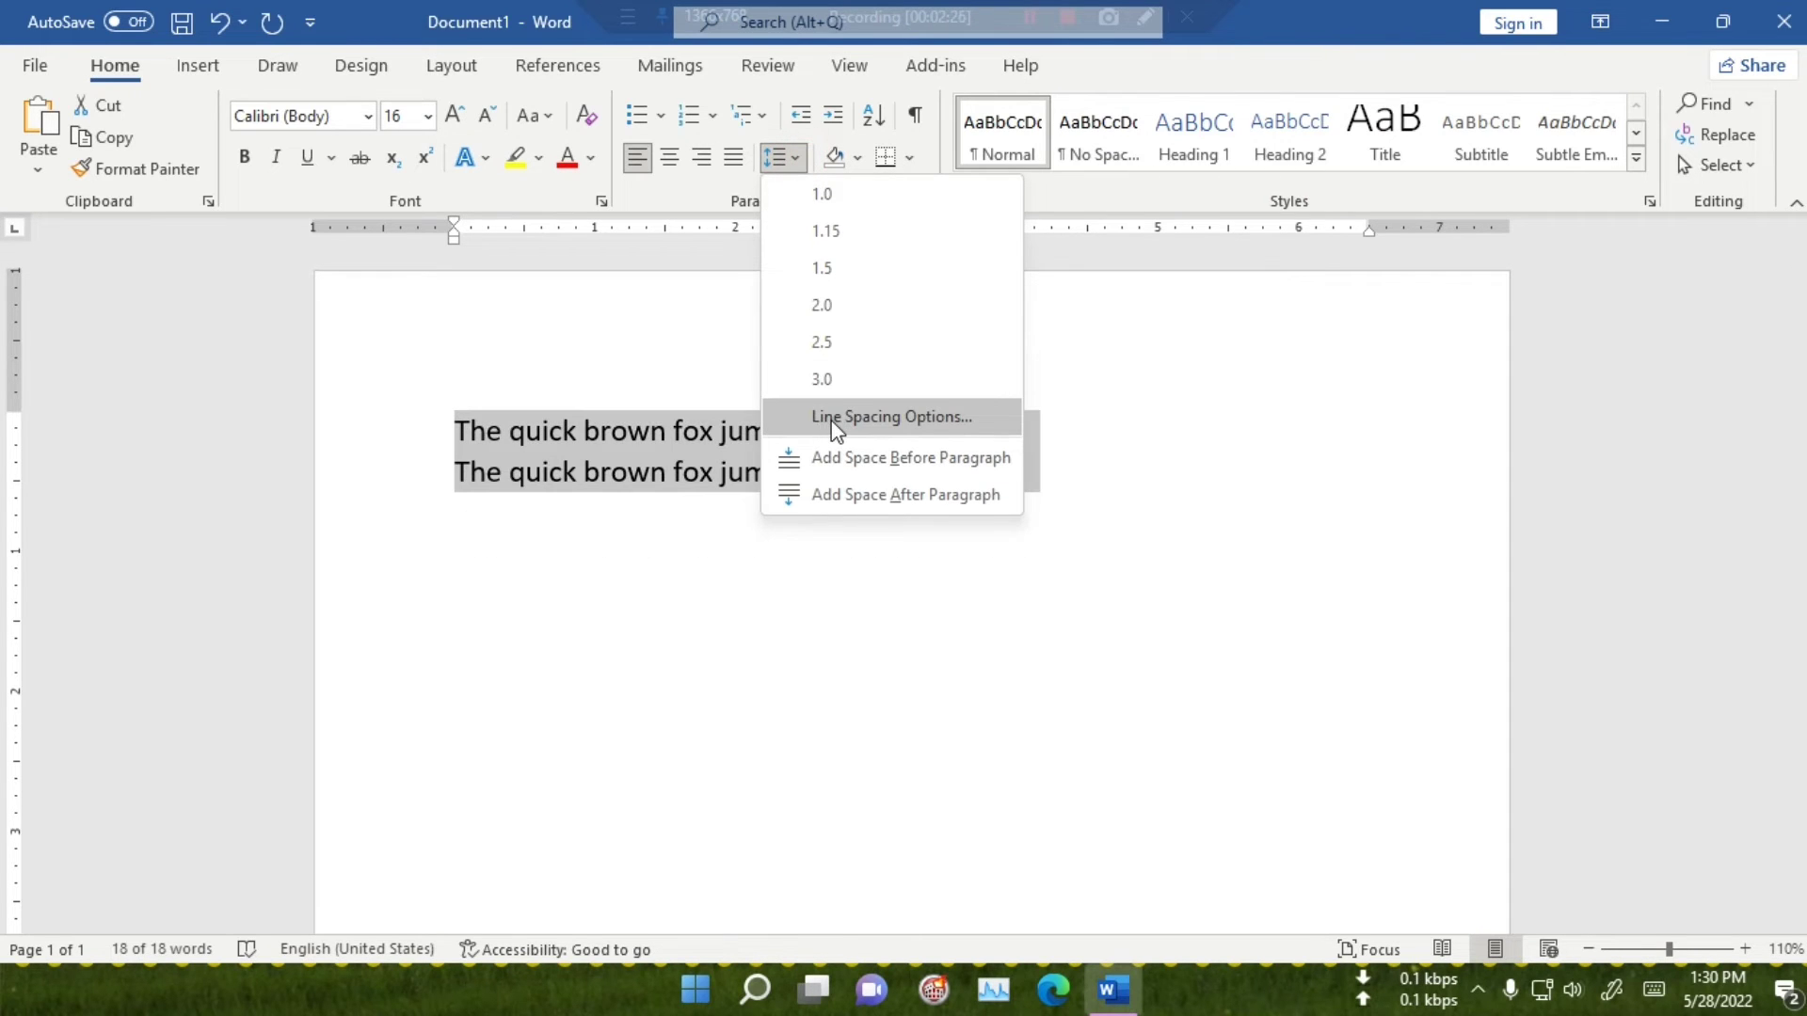
left_click(834, 424)
left_click_drag(1148, 150, 1313, 168)
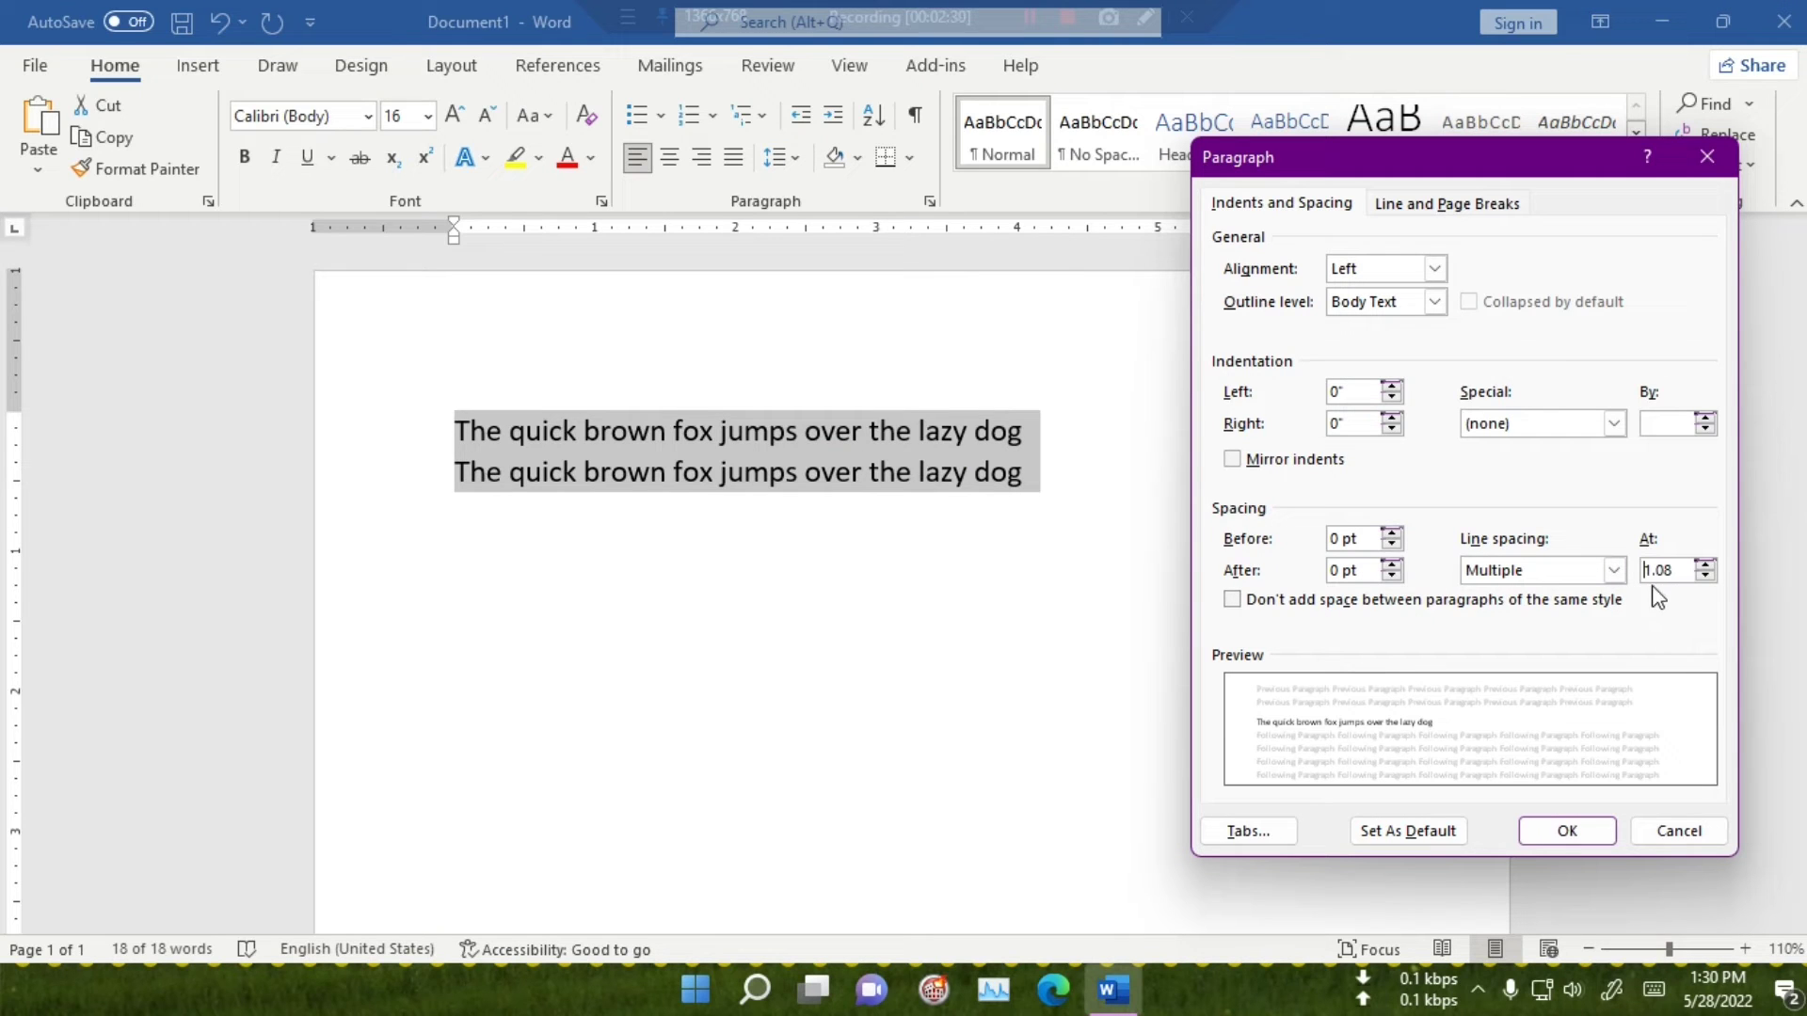
left_click(1705, 576)
left_click(1705, 576)
left_click(1681, 574)
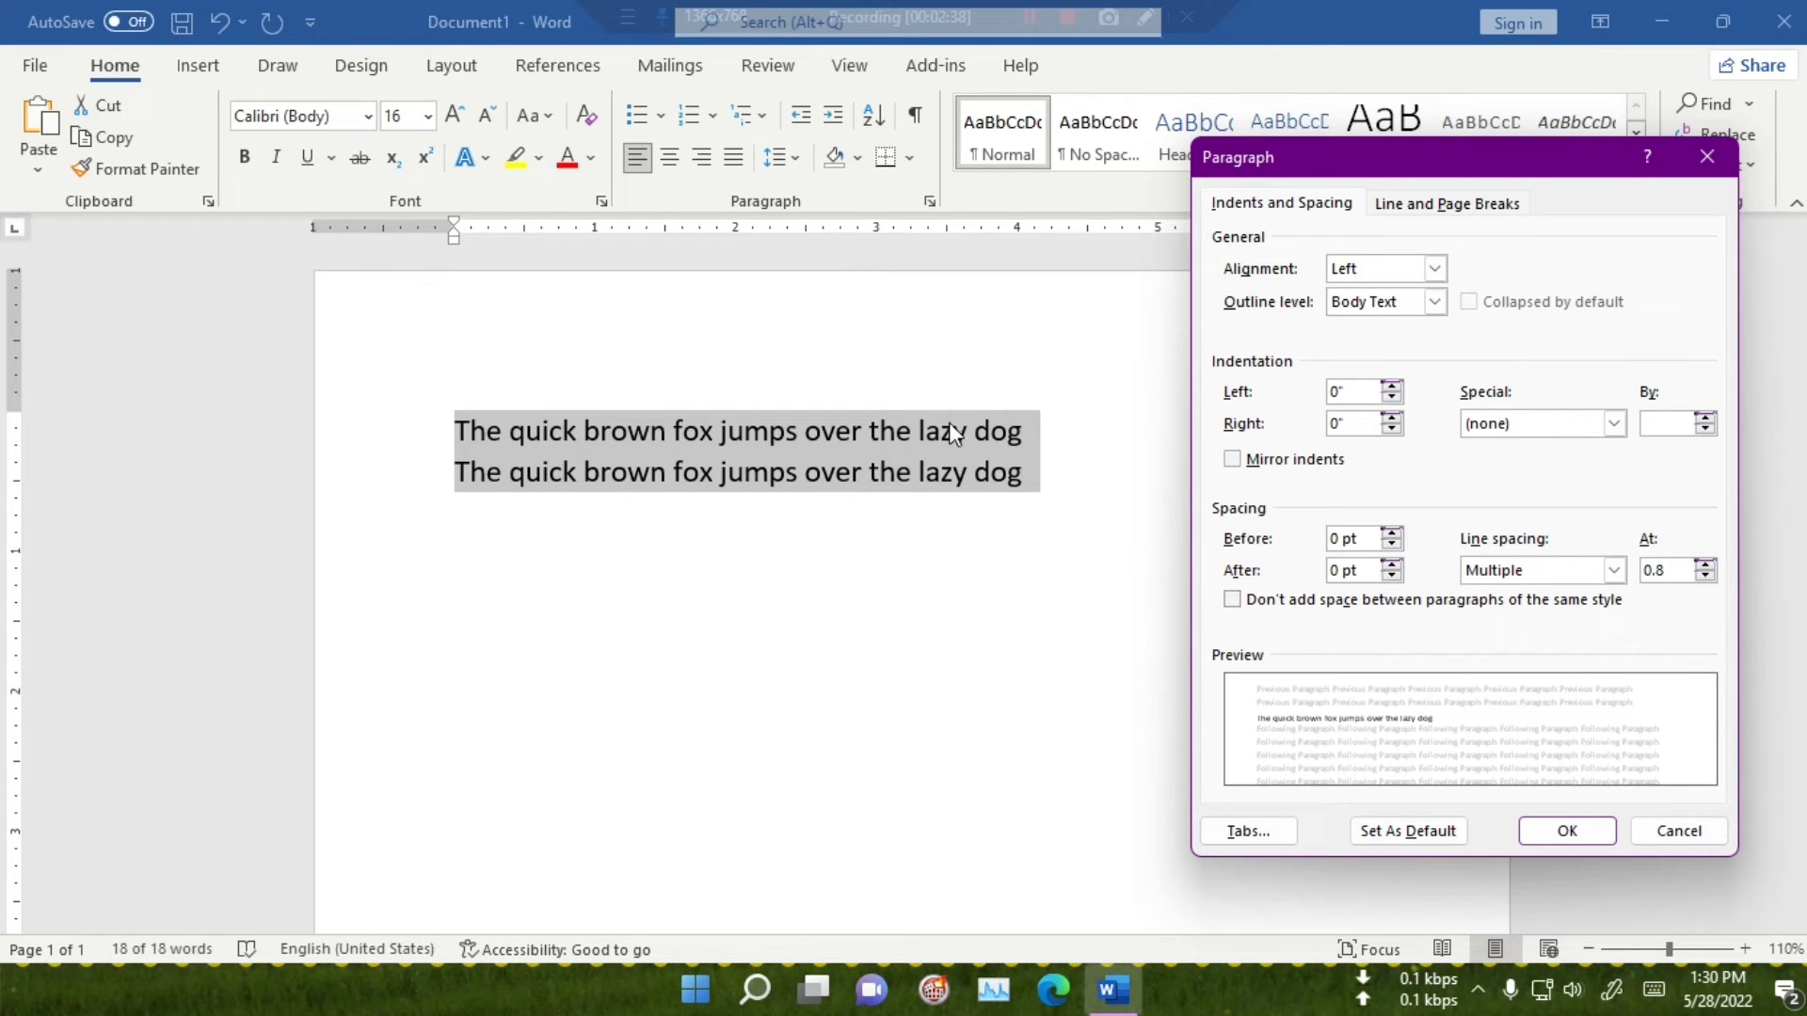
left_click(1558, 830)
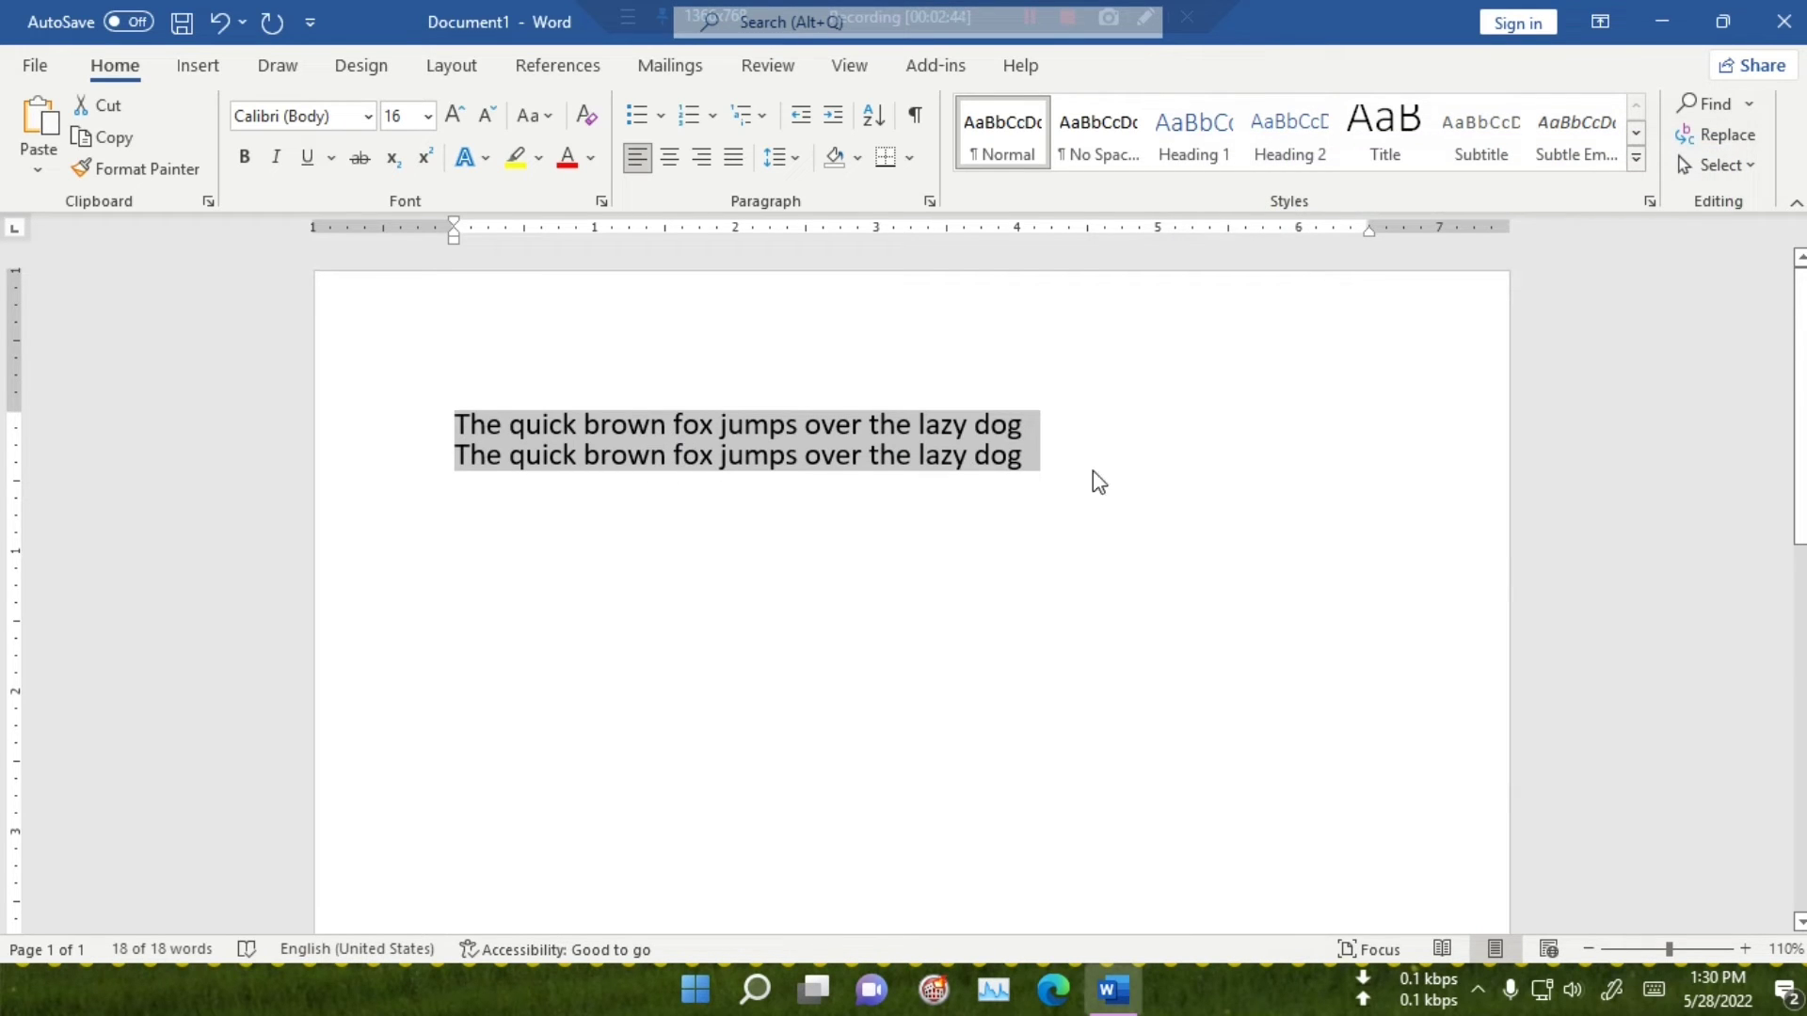
scroll(1065, 626, "down", 8)
scroll(1065, 626, "down", 2)
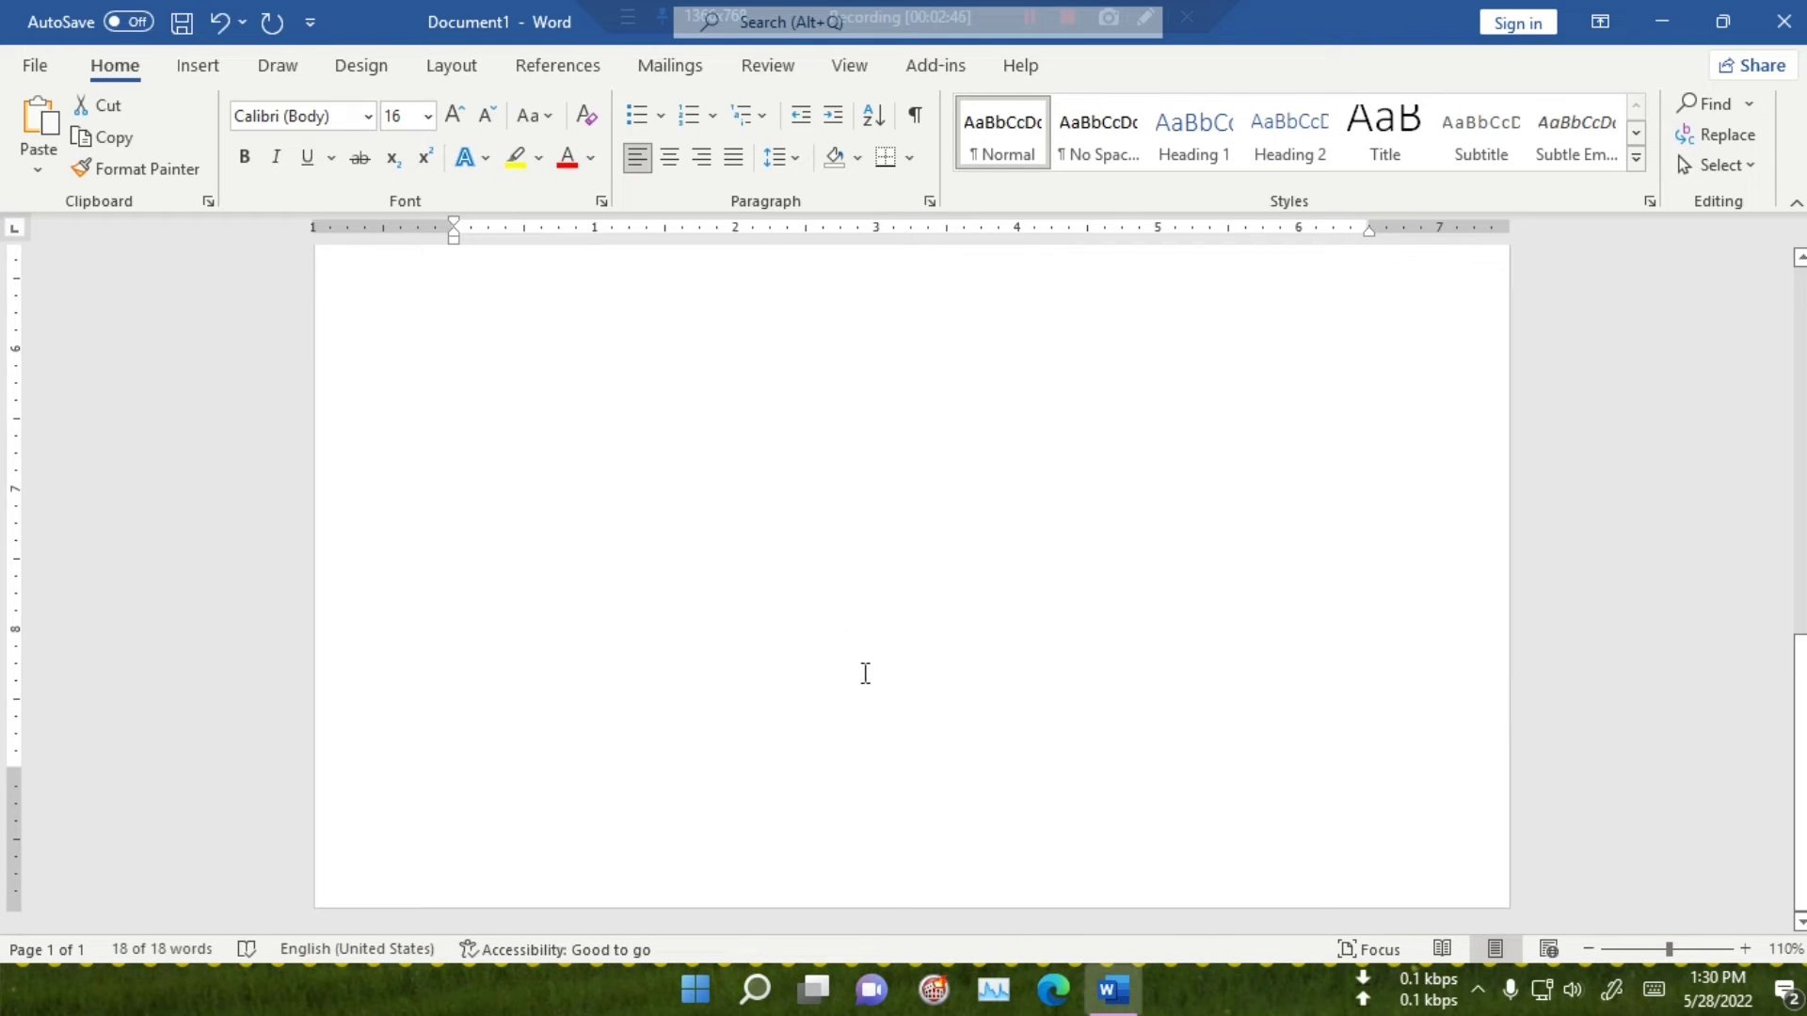
scroll(901, 635, "up", 10)
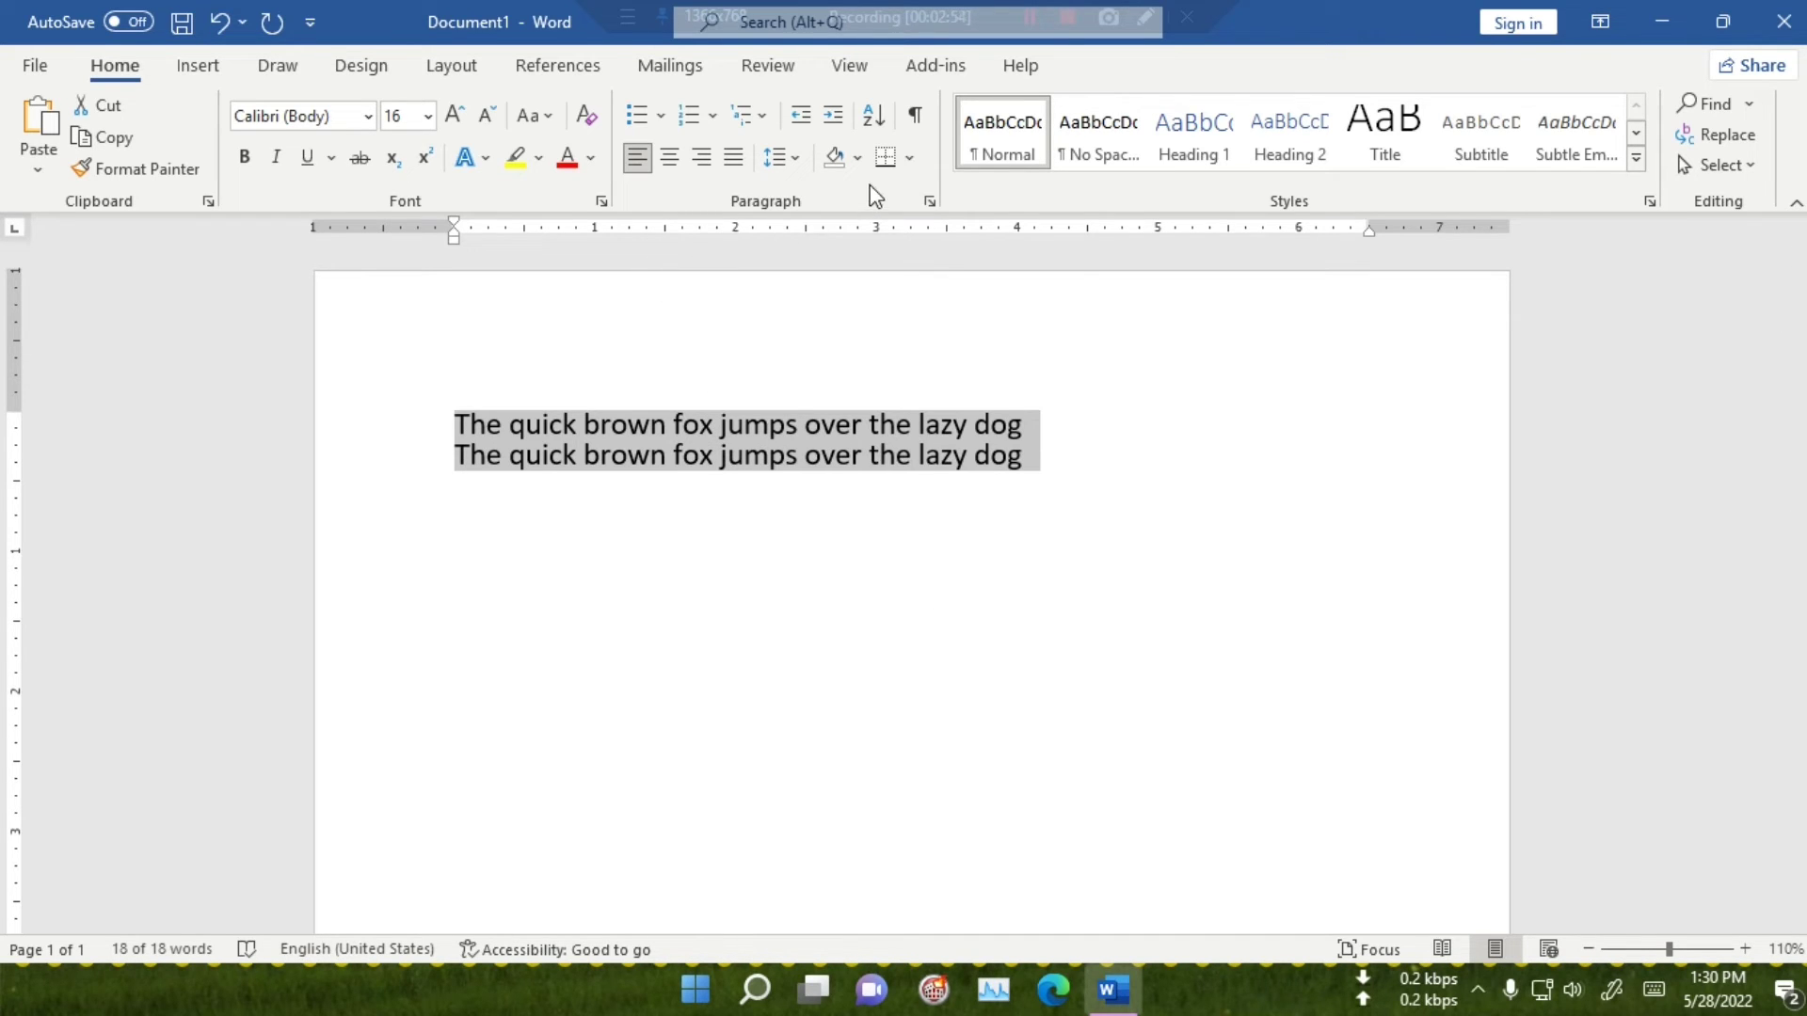
Set the Multiple line spacing of both sentences to 0.9
left_click(807, 162)
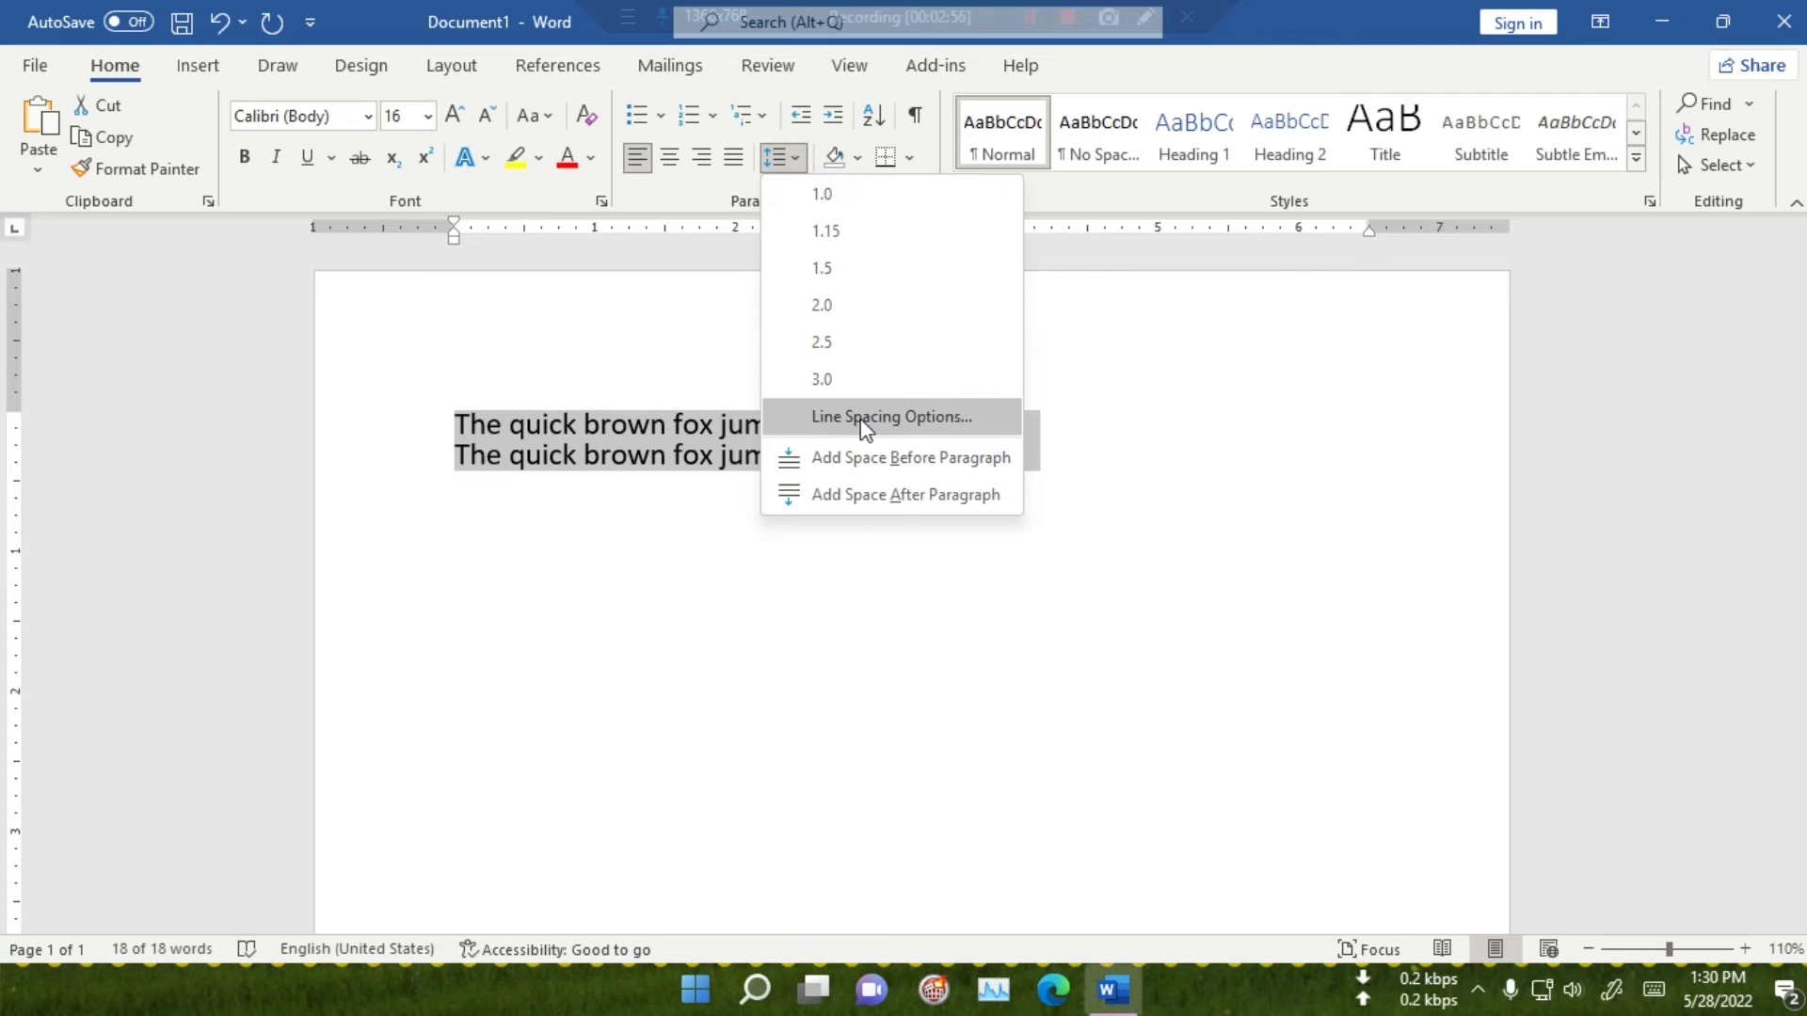
left_click(859, 421)
left_click(1666, 574)
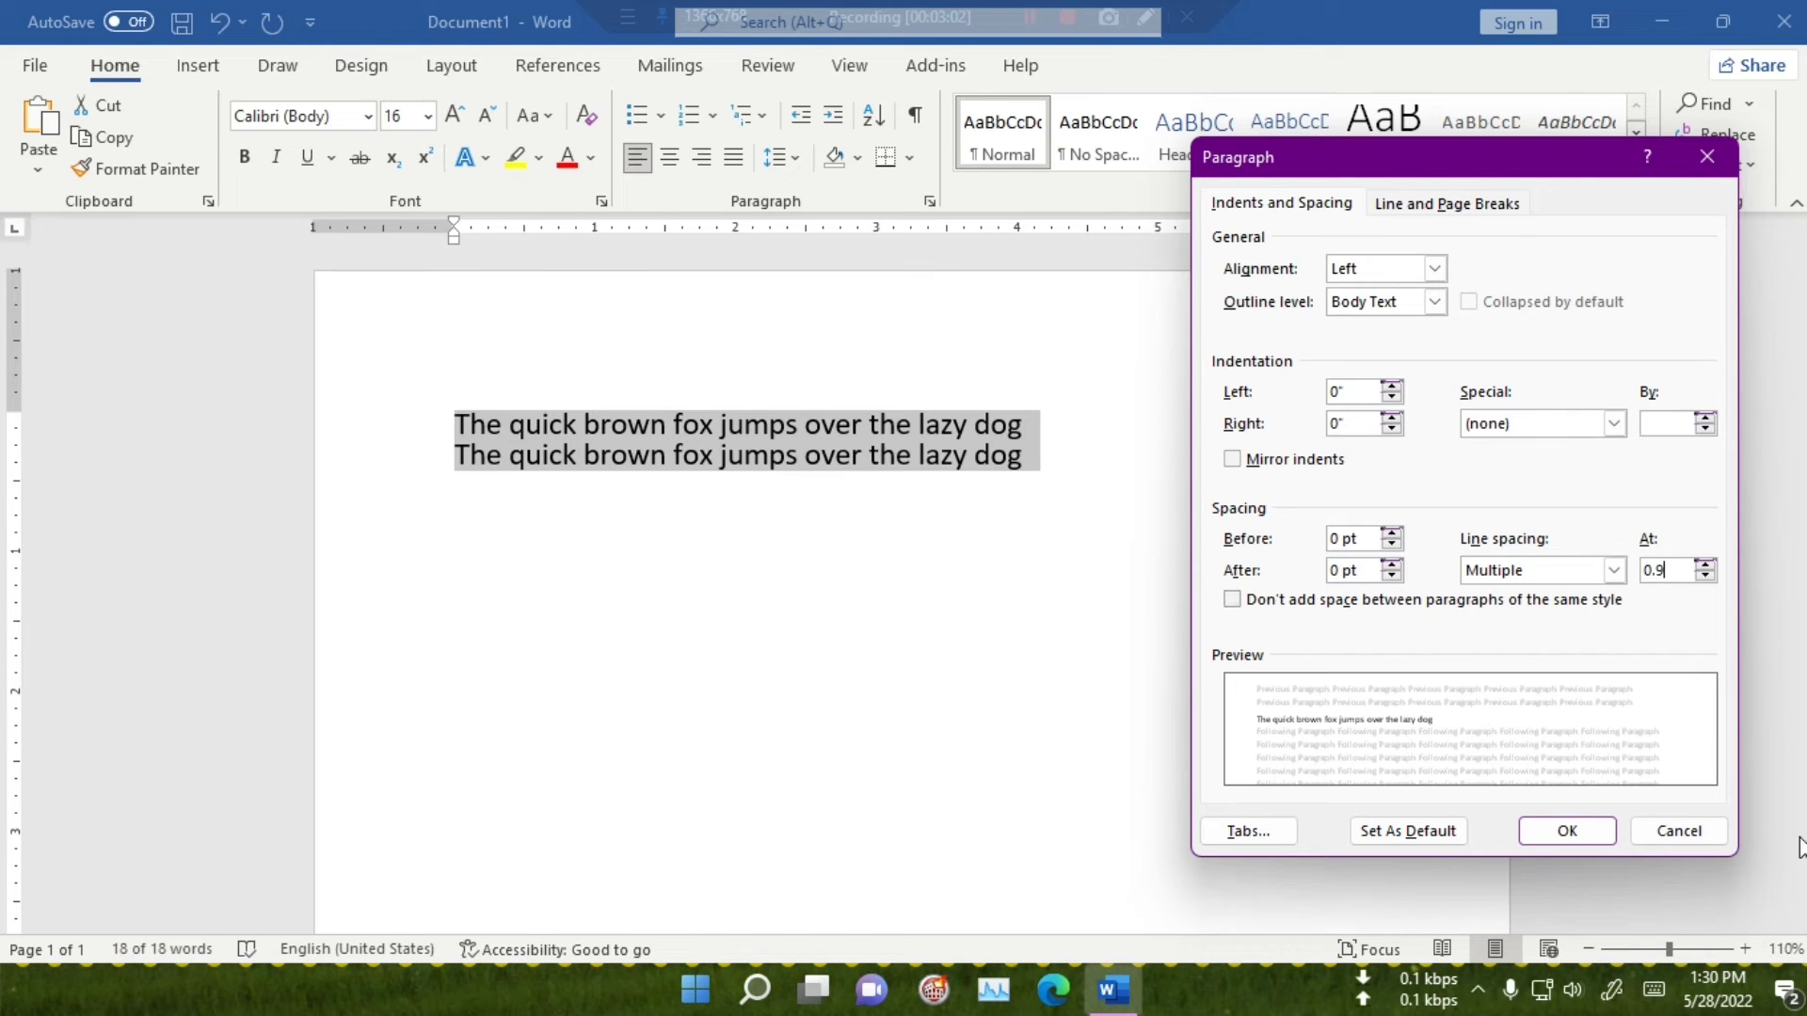
left_click(1595, 831)
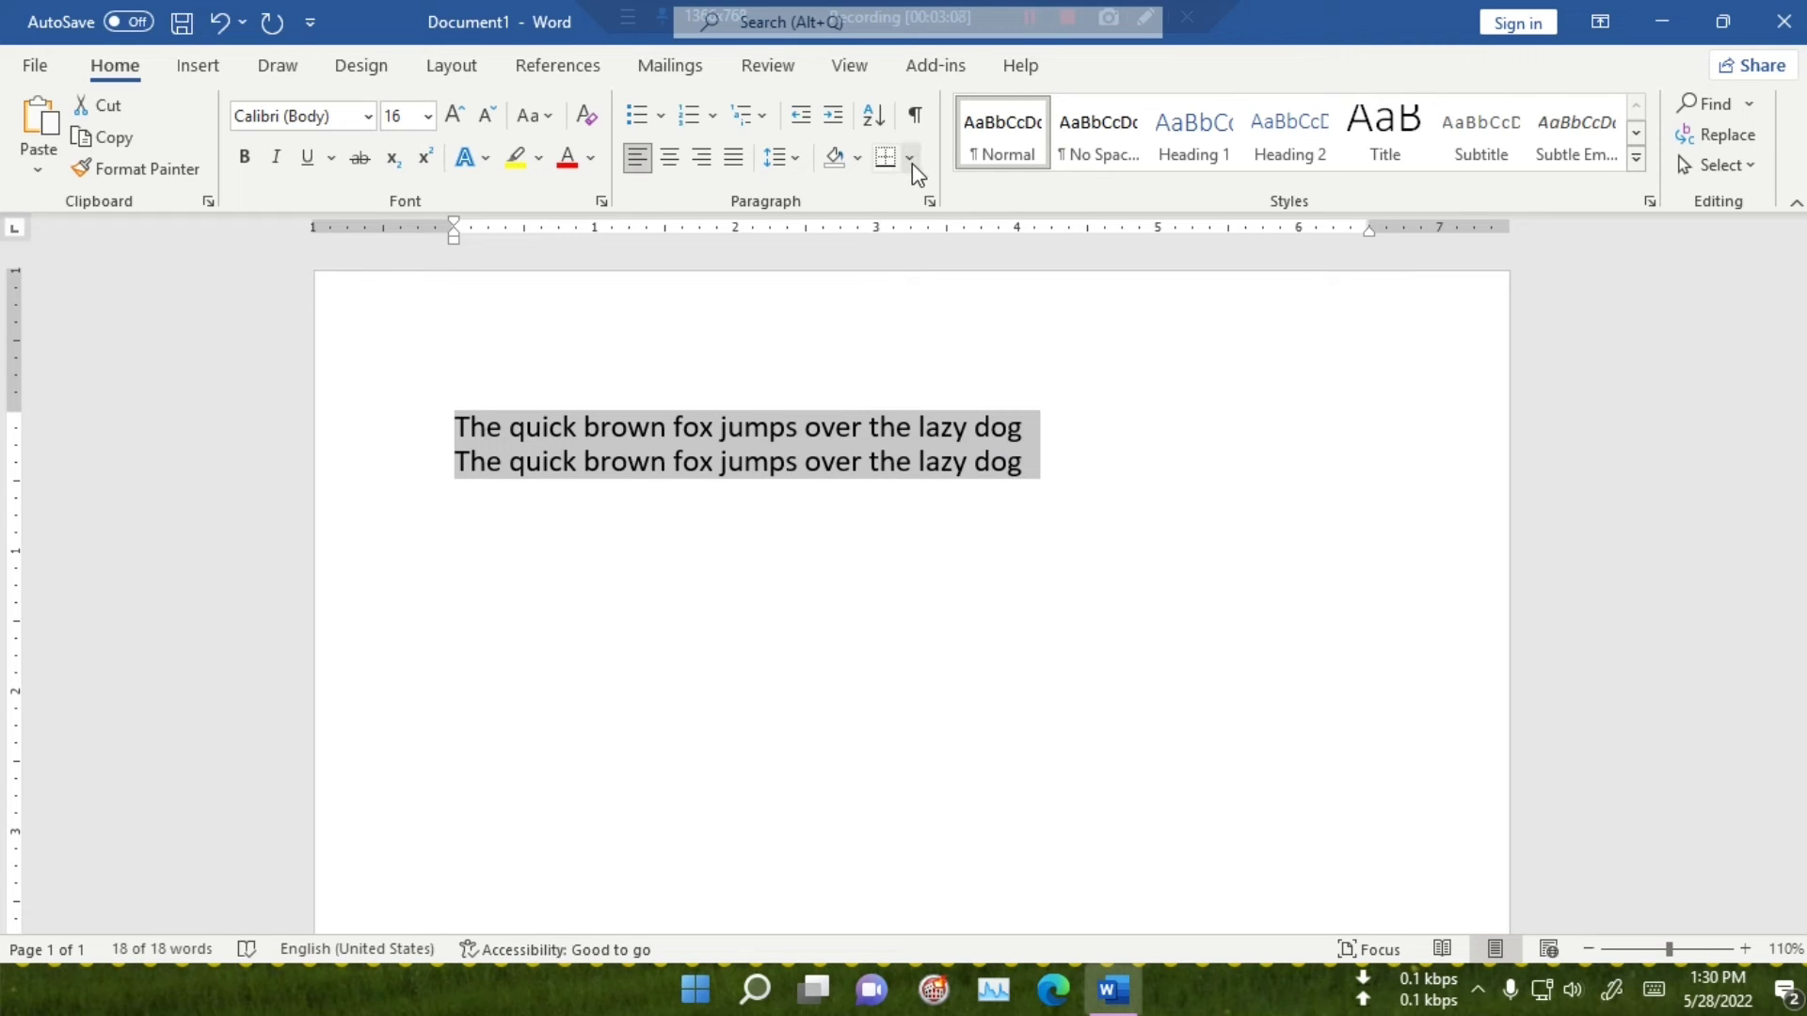
Set the left indentation of both sentences to -0.4" in the paragraph settings
left_click(791, 158)
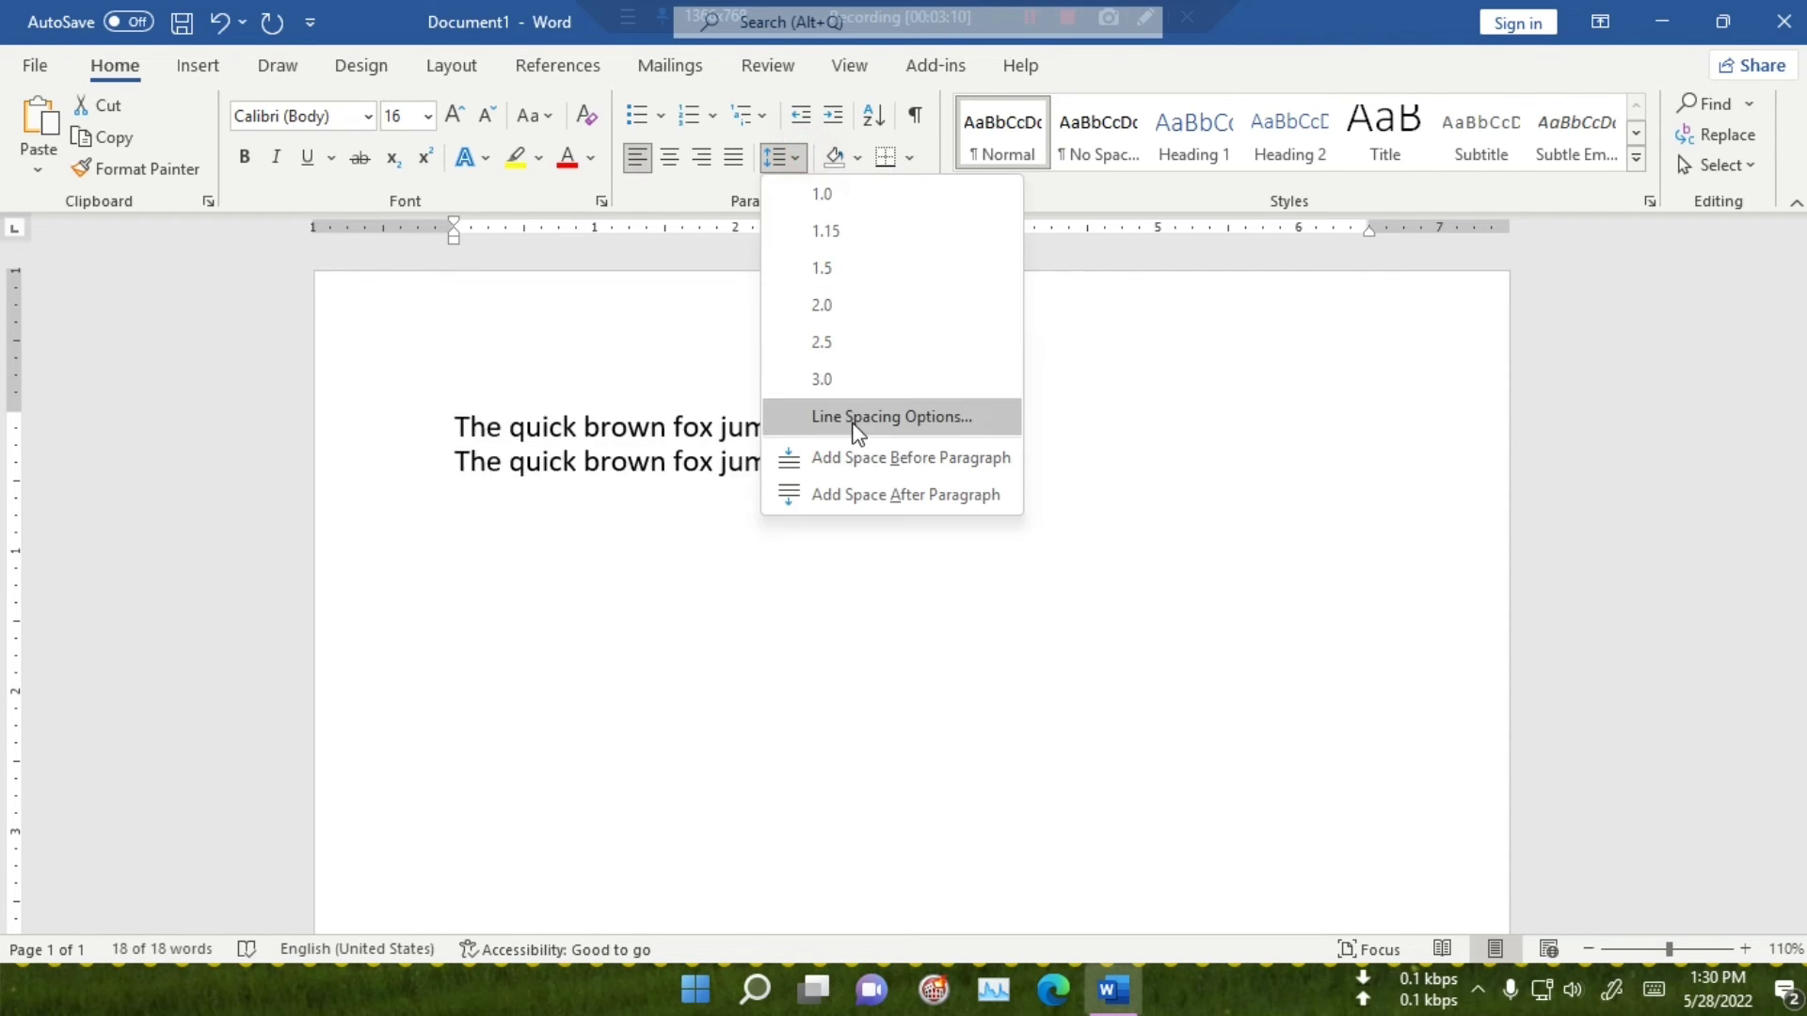
left_click(862, 419)
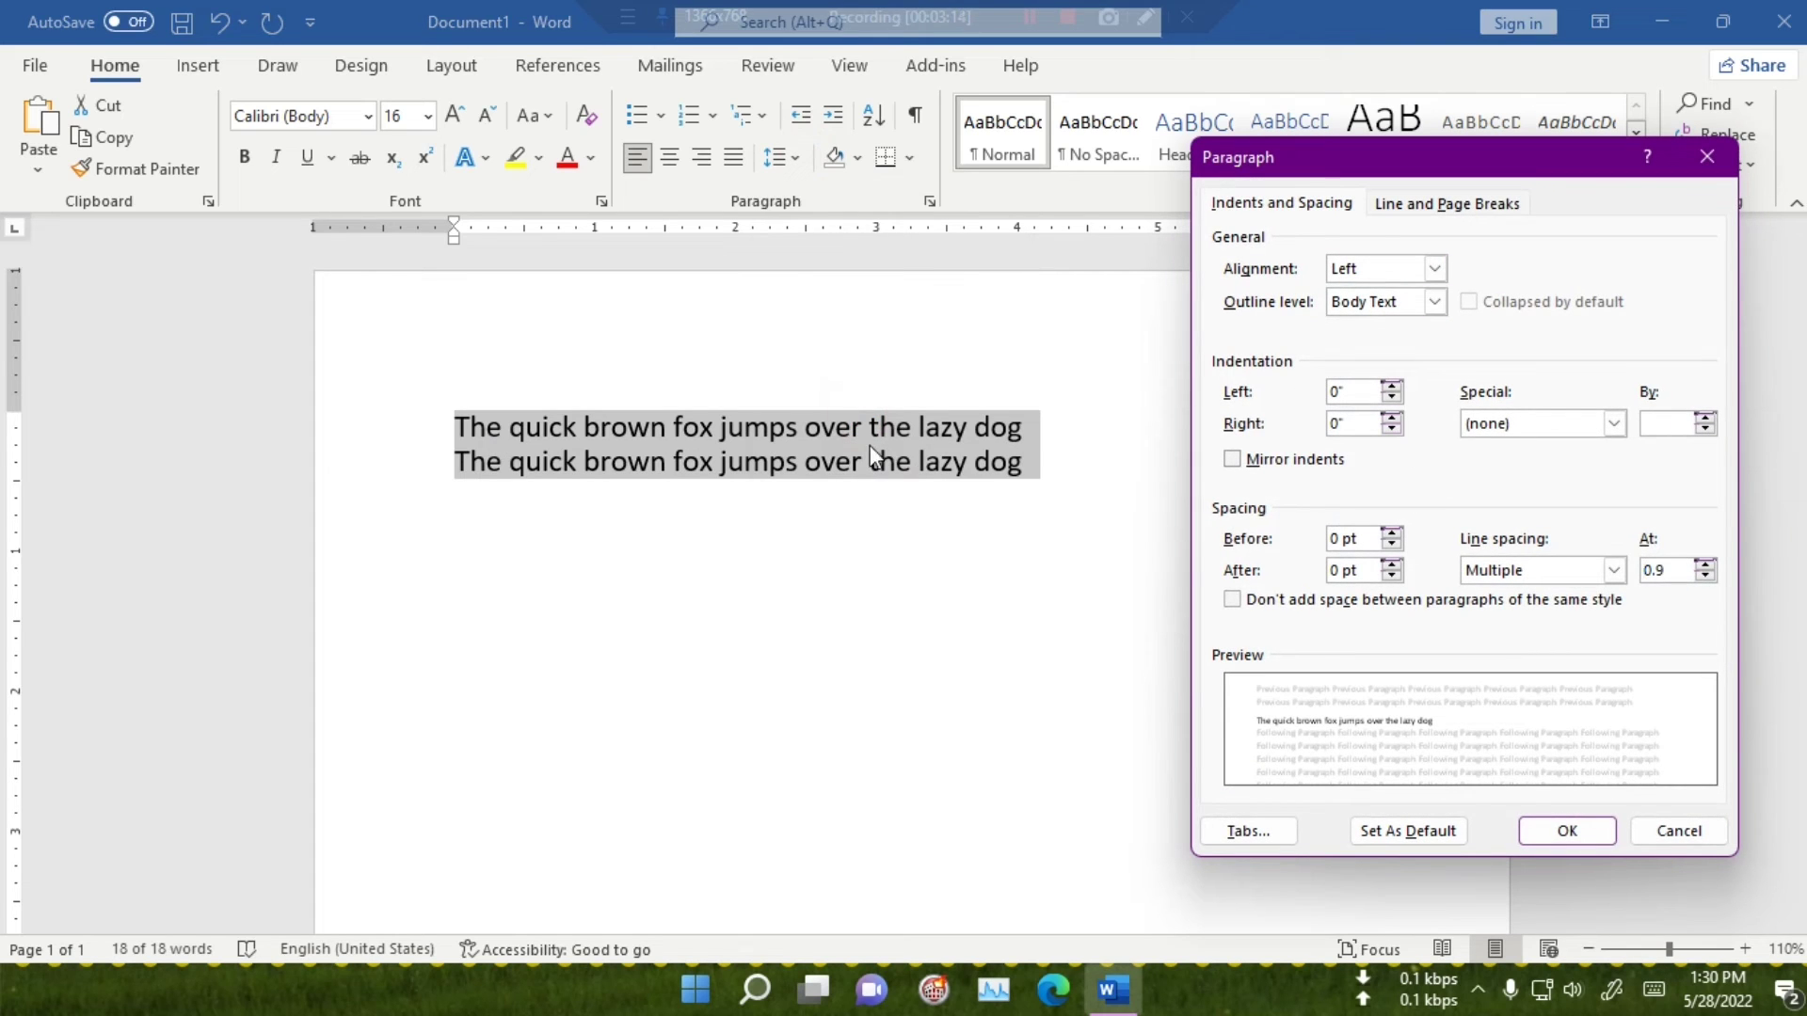
left_click(1392, 397)
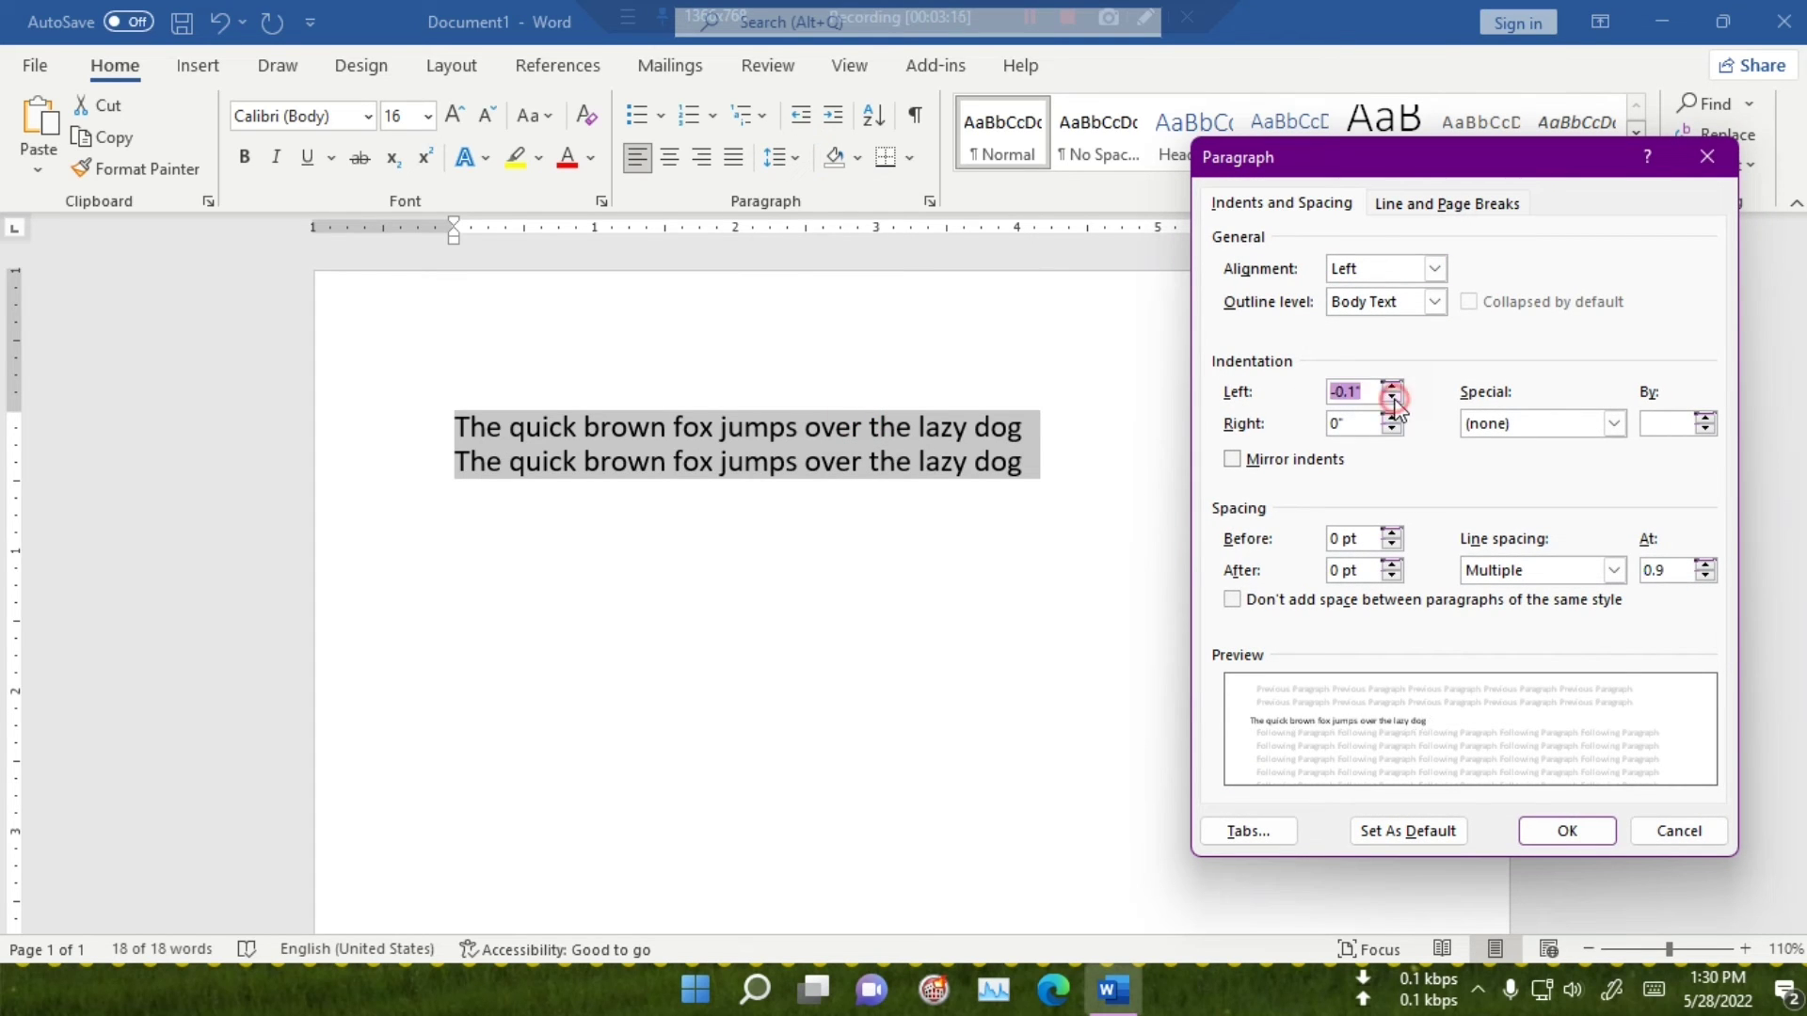
left_click(1392, 397)
left_click(1392, 397)
left_click(1392, 398)
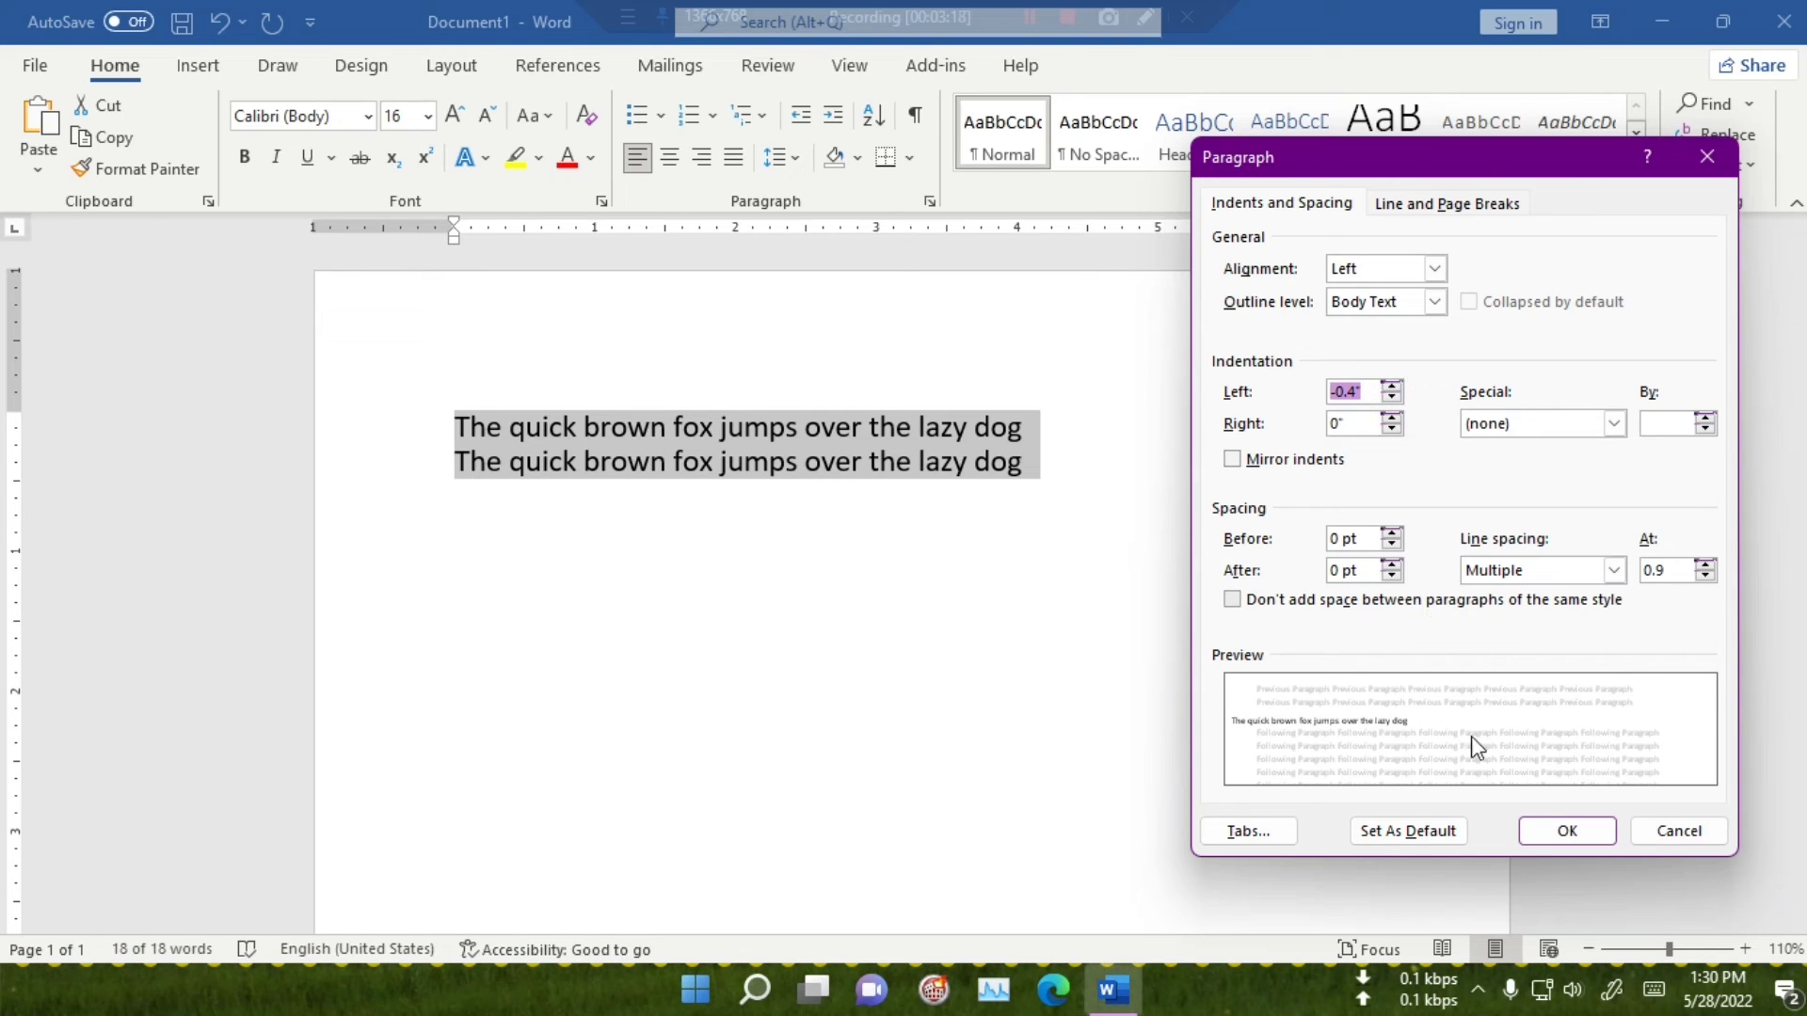
left_click(1562, 833)
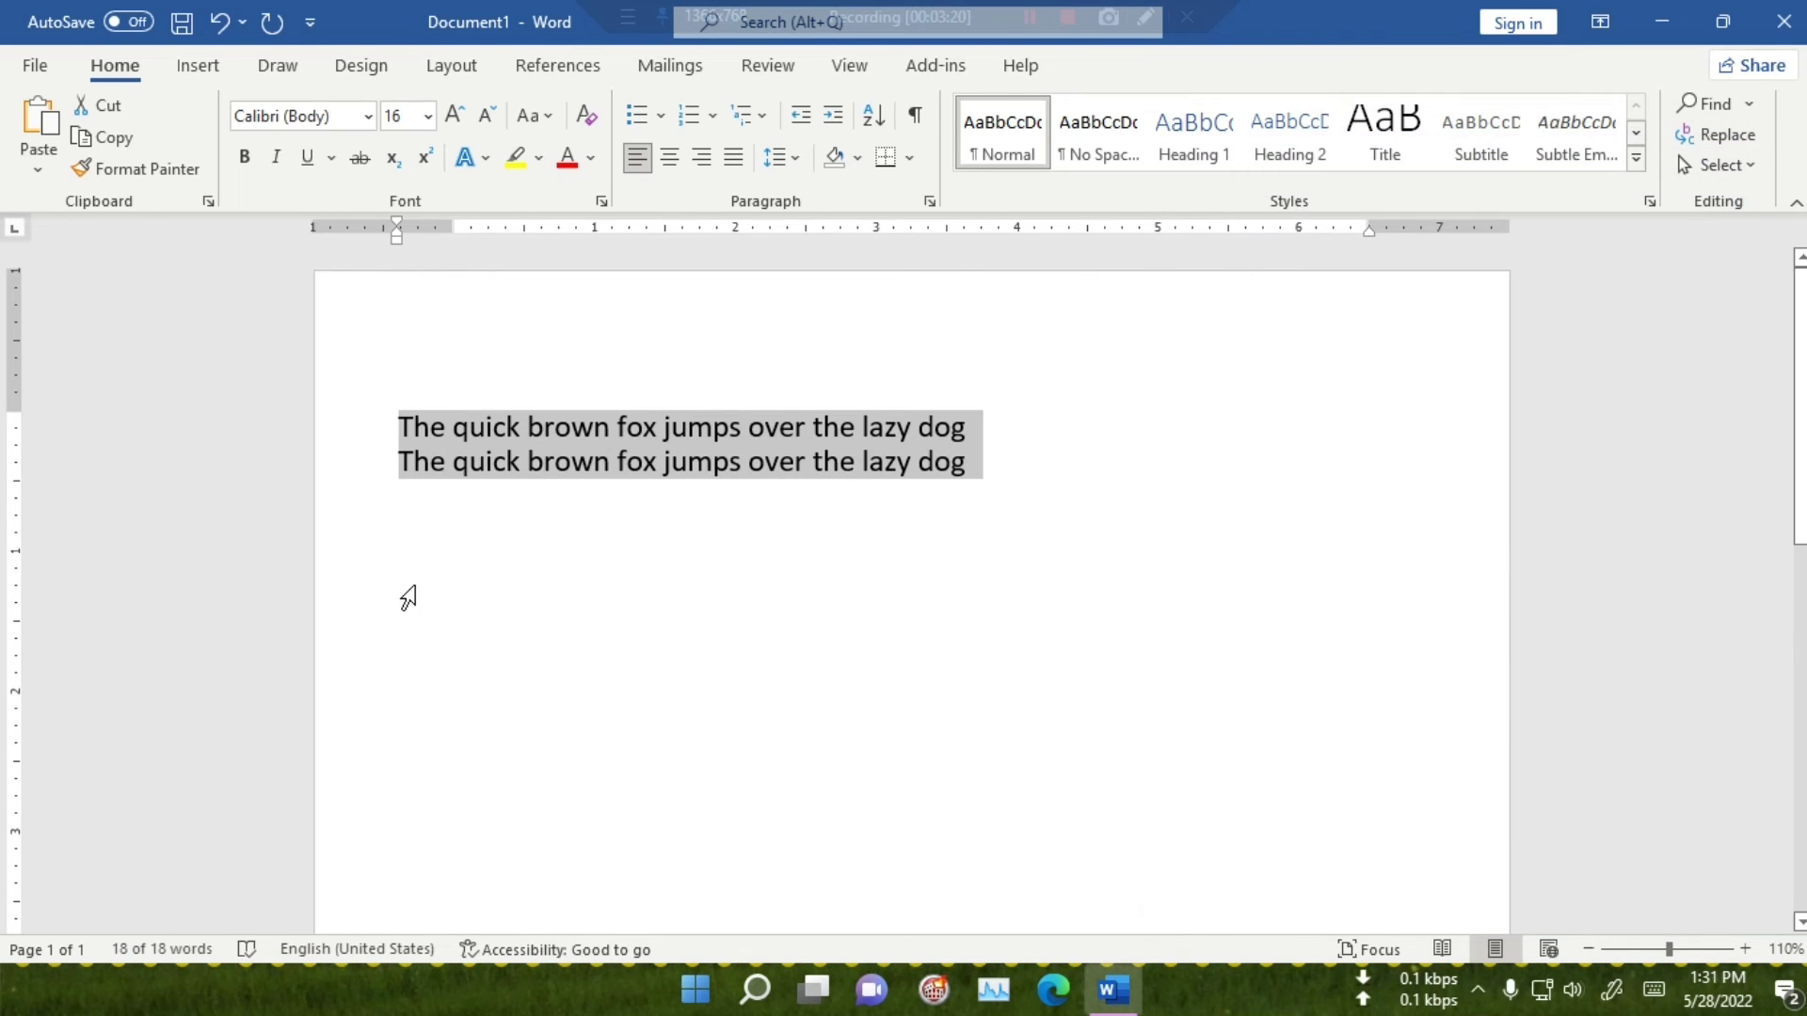
Move the left indent of both sentences back to the page margin with the ruler's indent marker
left_click_drag(397, 232, 463, 234)
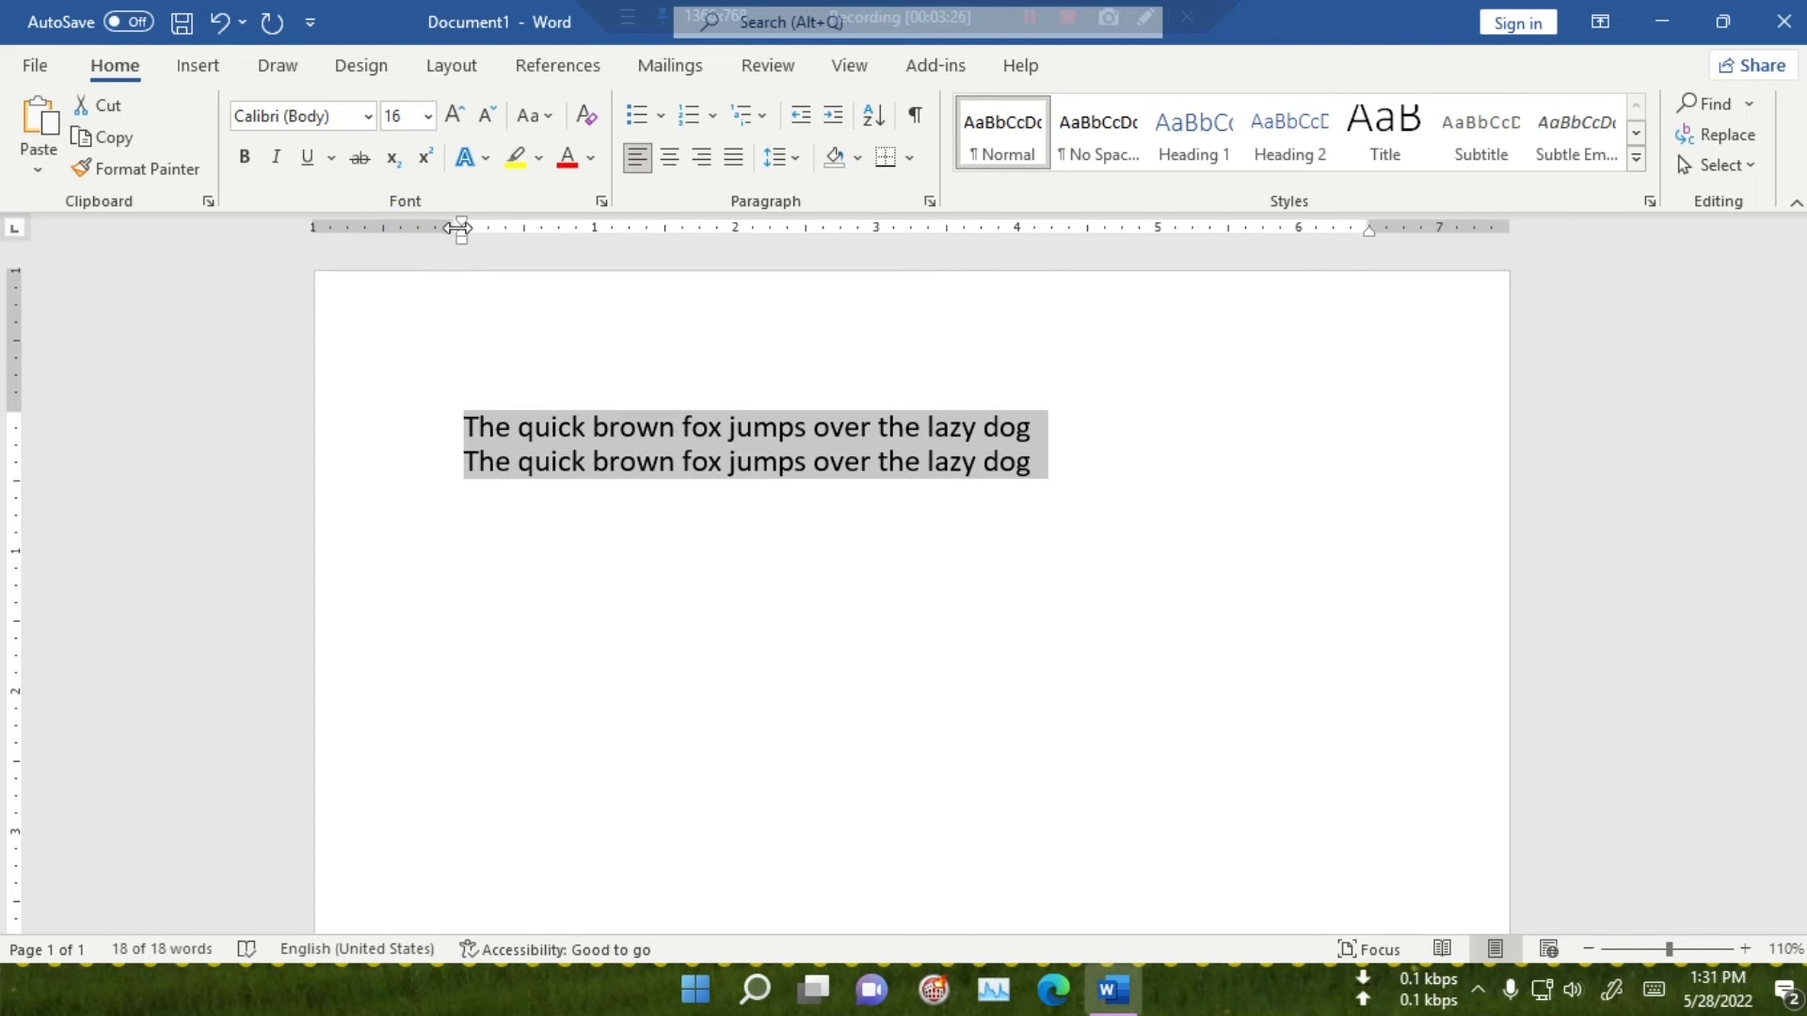
mouse_move(460, 230)
left_mouse_down()
mouse_move(314, 248)
mouse_move(455, 247)
left_mouse_up()
left_click(1211, 549)
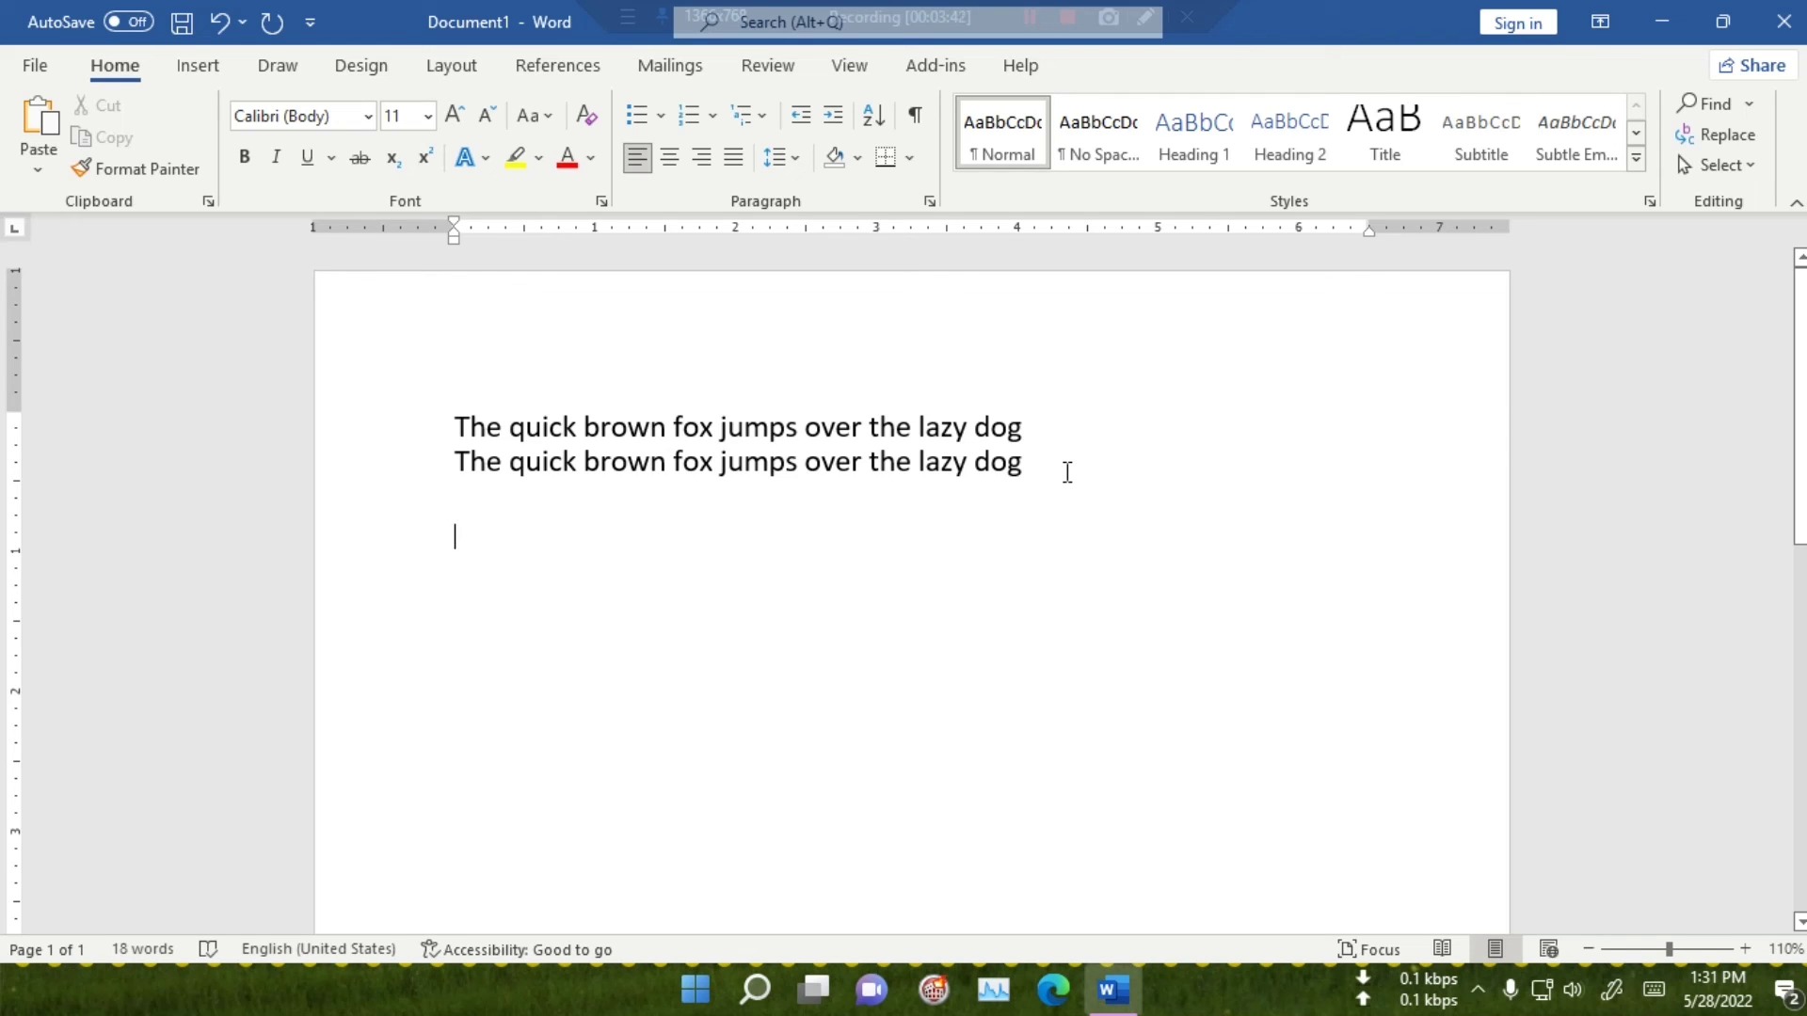
Select both sentences
left_click_drag(1085, 480, 337, 235)
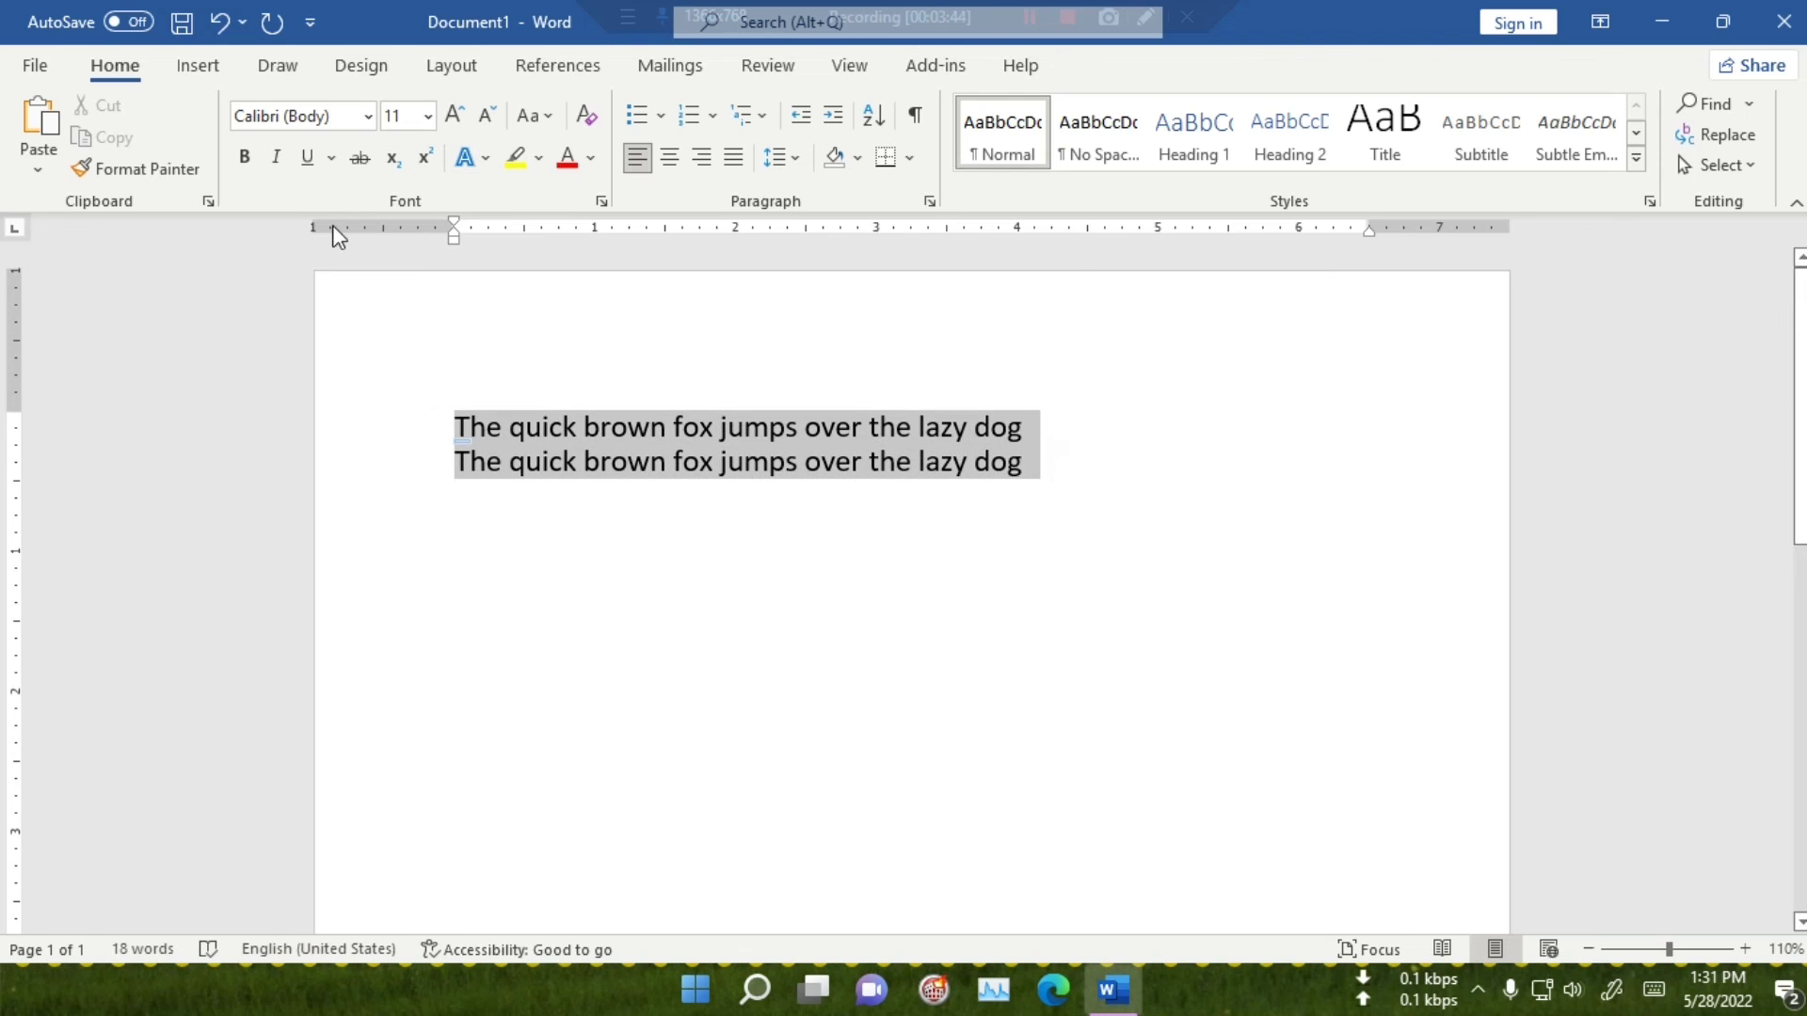